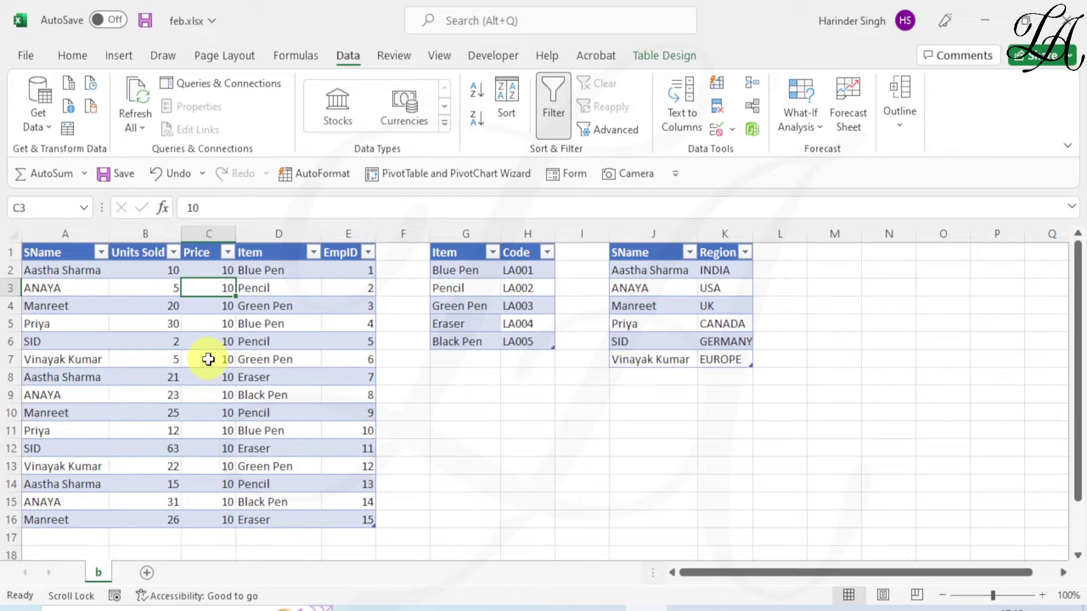
Load the sales table into Power Query as SDATA (2) and detect data types for its five columns
click(136, 307)
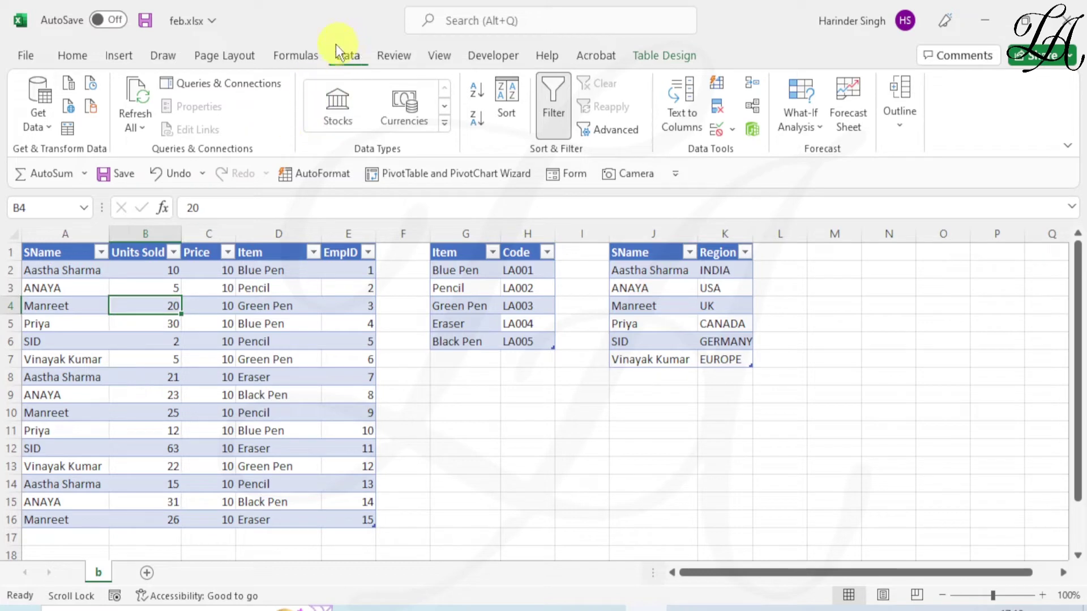
click(65, 133)
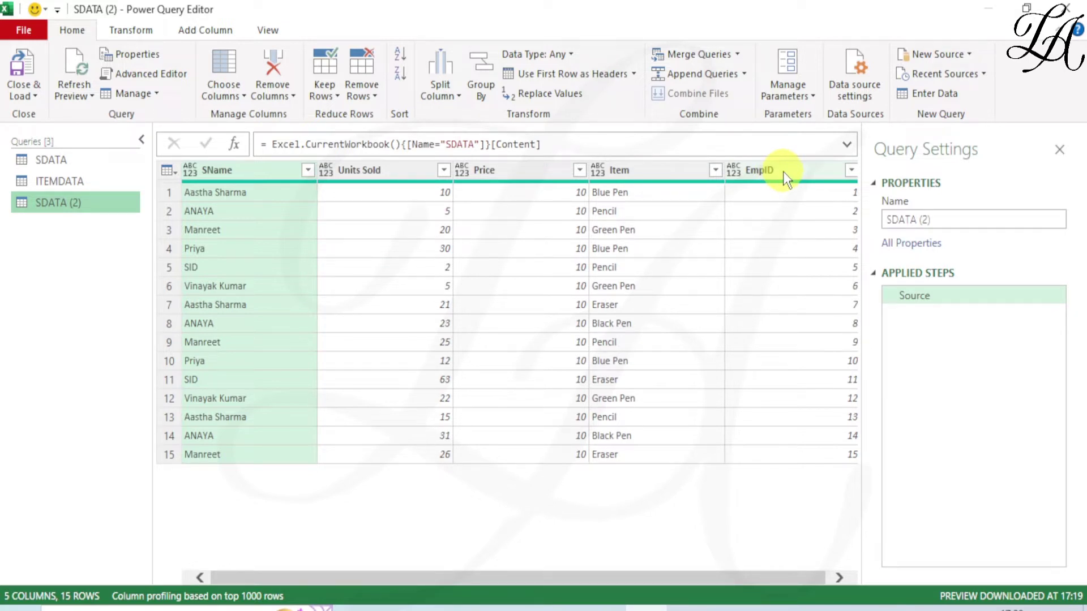
click(243, 170)
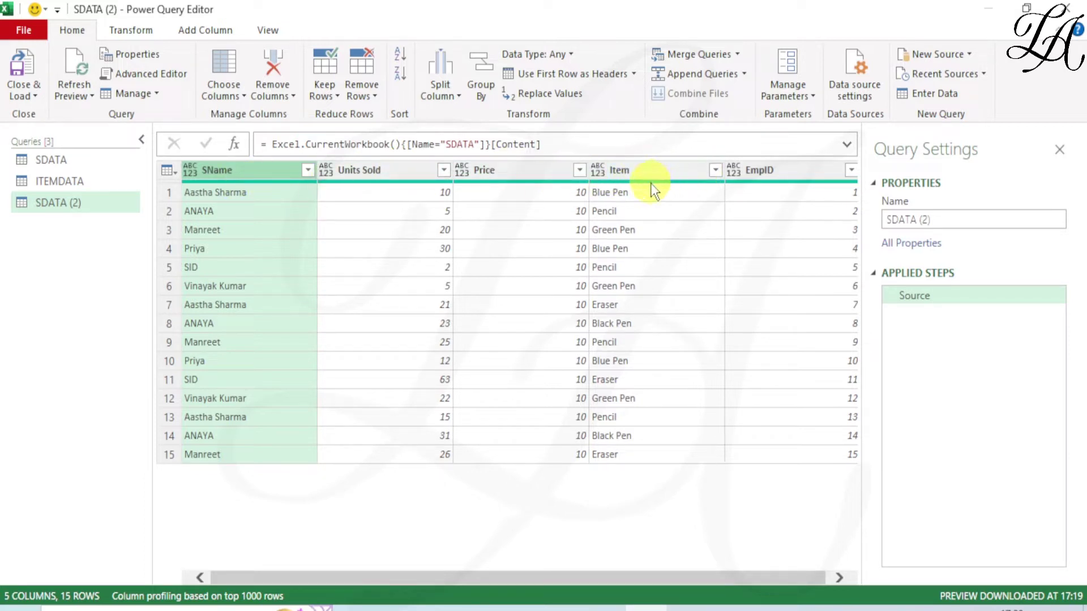
mouse_move(654, 181)
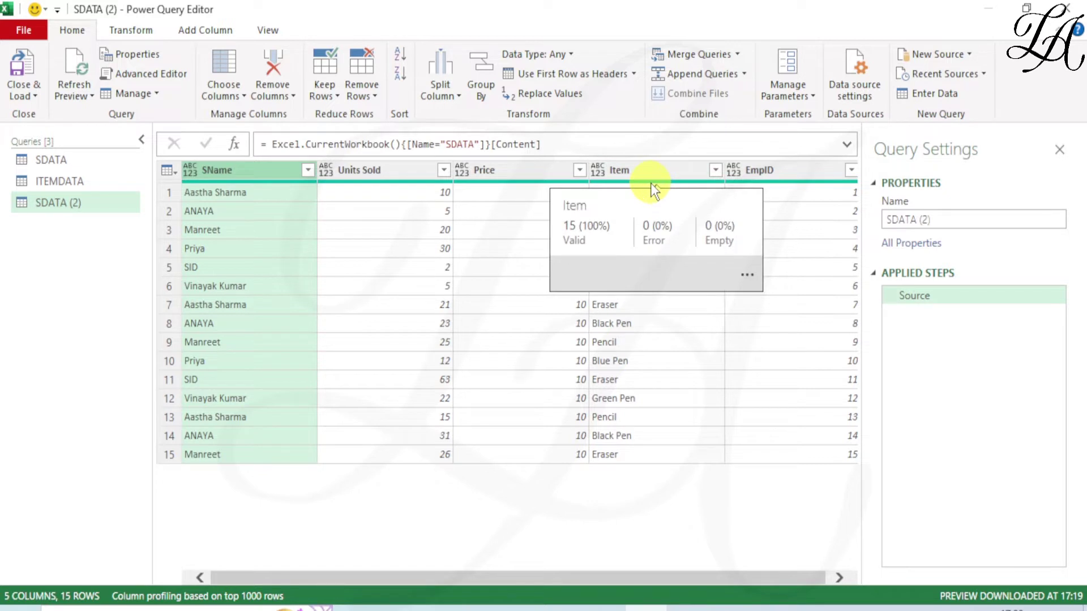
key(ctrl+a)
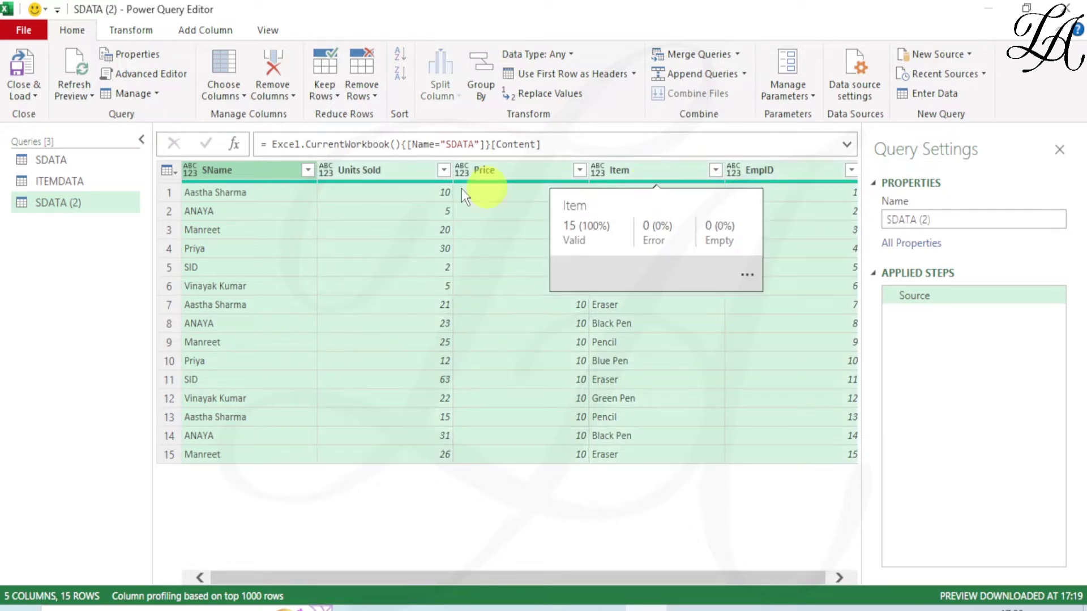
click(116, 35)
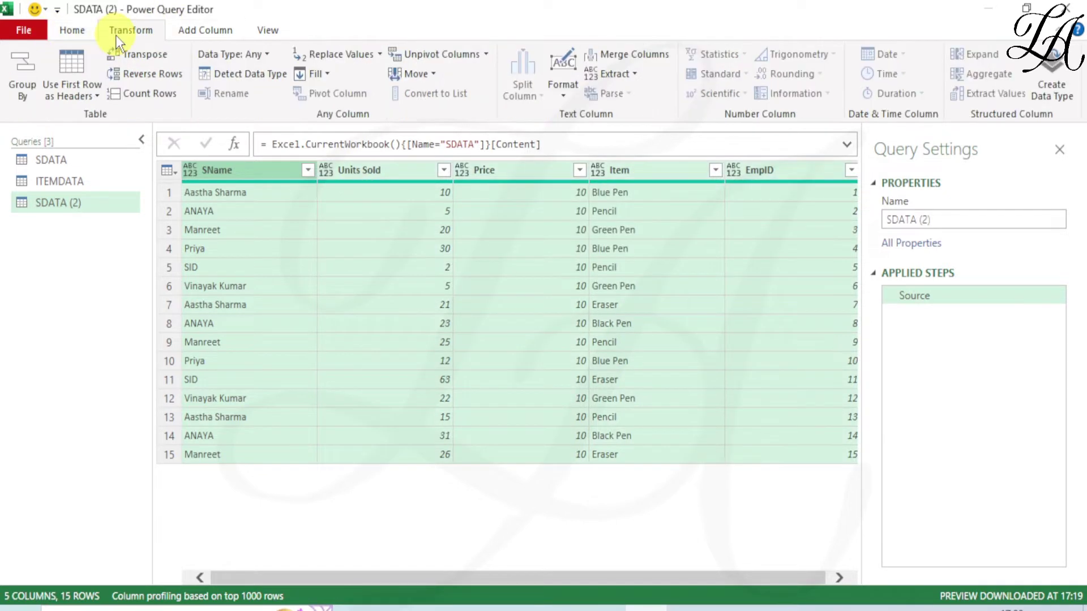
click(271, 73)
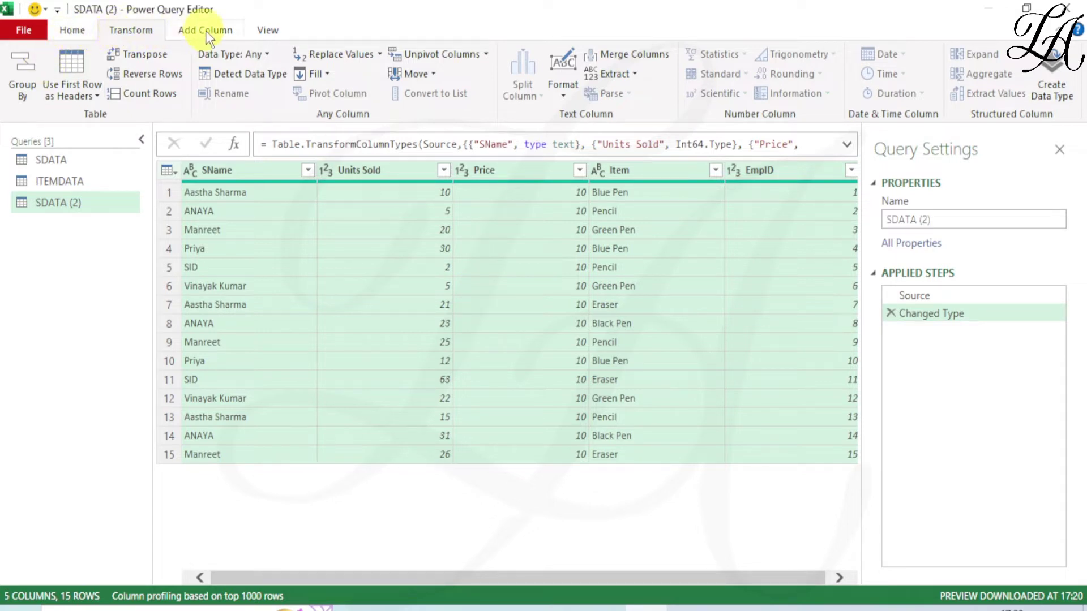
click(69, 33)
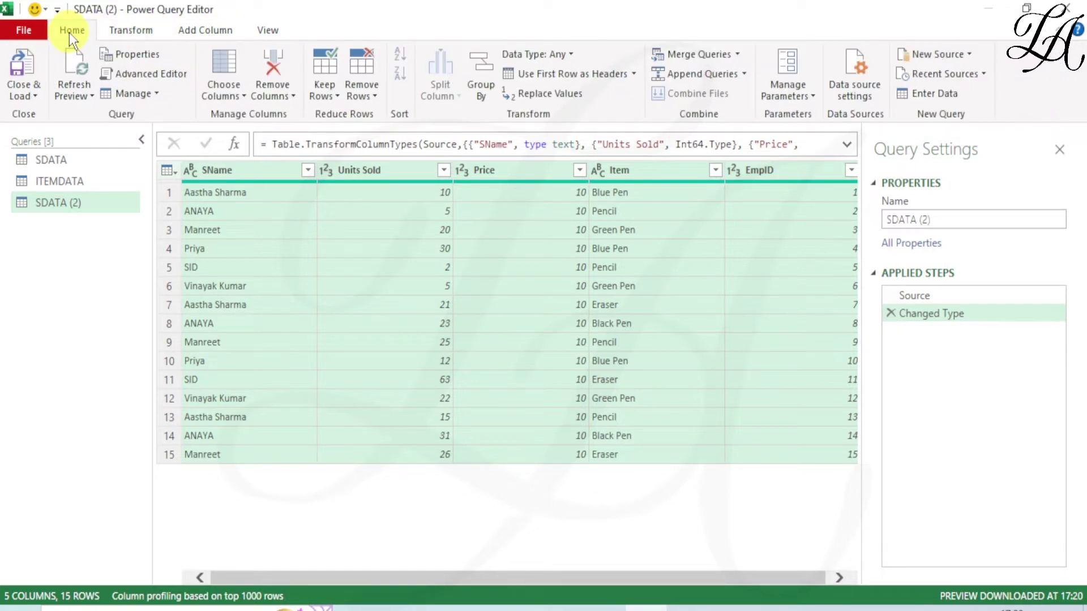
click(28, 94)
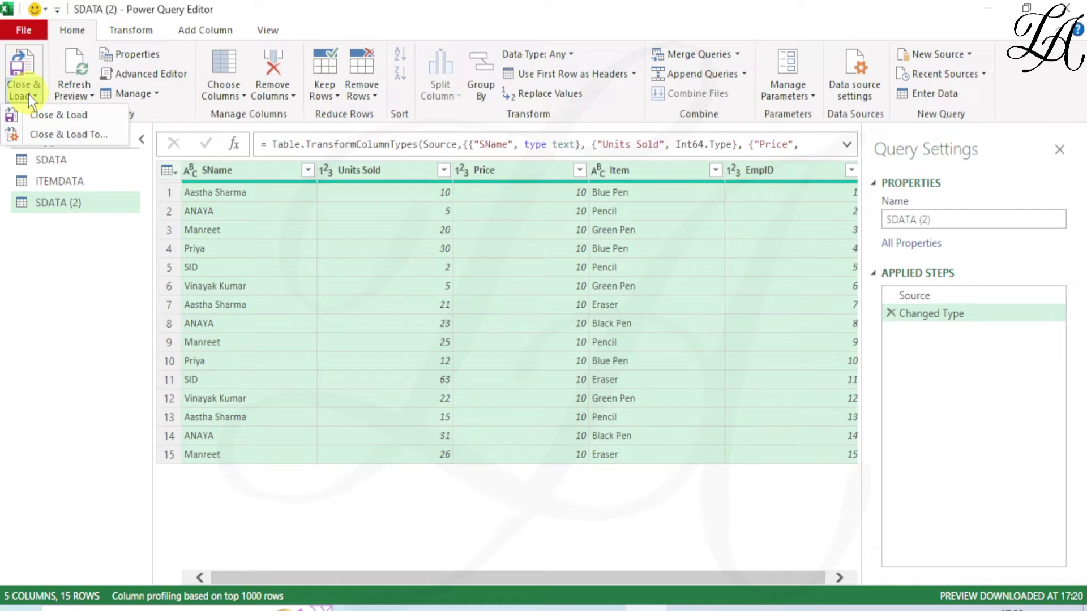
Load SDATA (2) into Excel with Only Create Connection
click(56, 115)
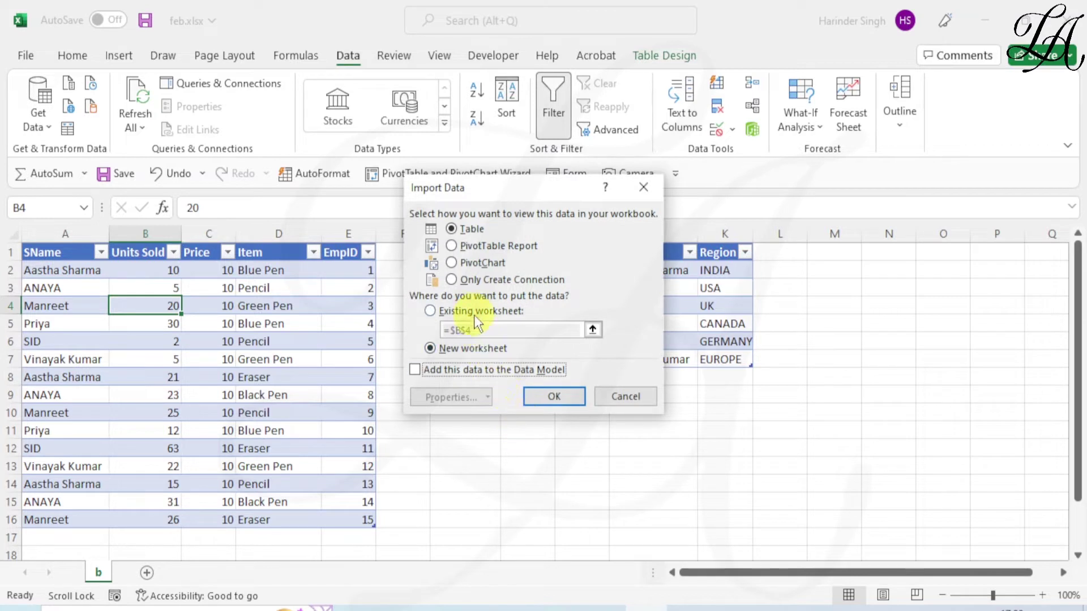
click(496, 281)
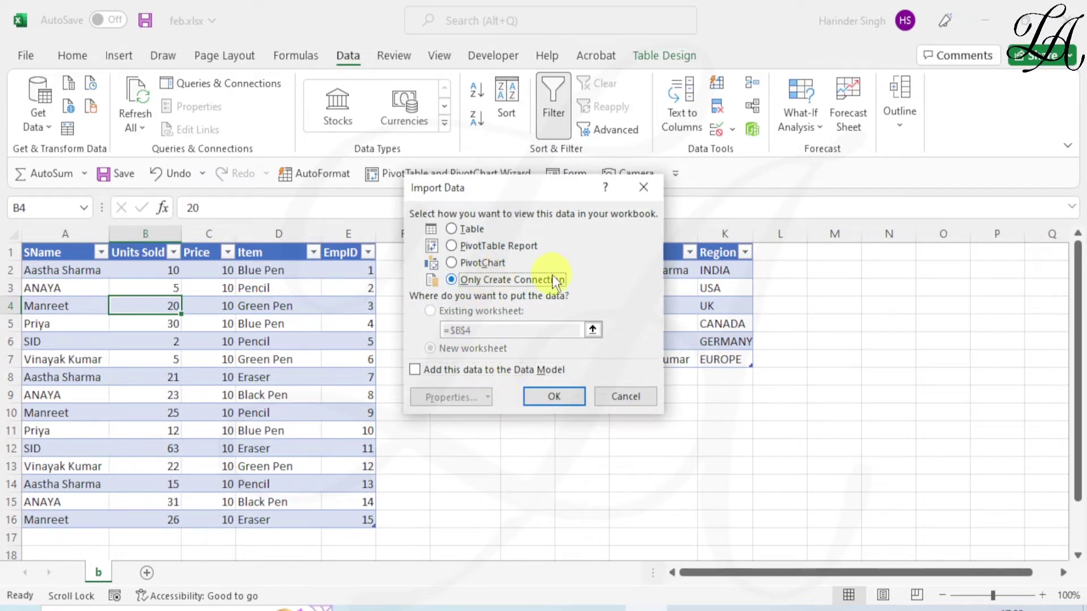
click(554, 397)
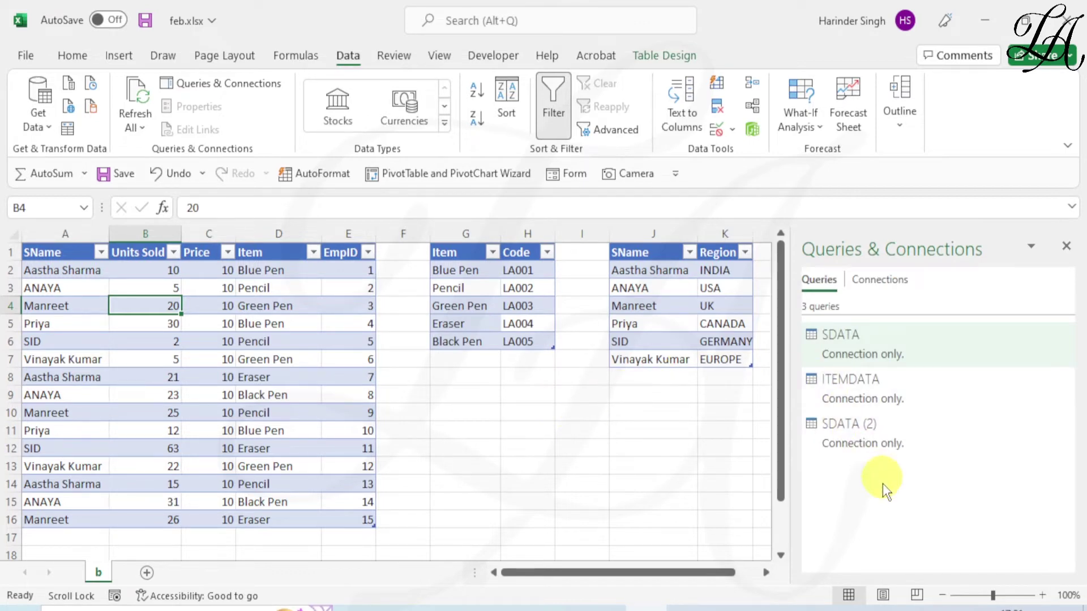
mouse_move(858, 433)
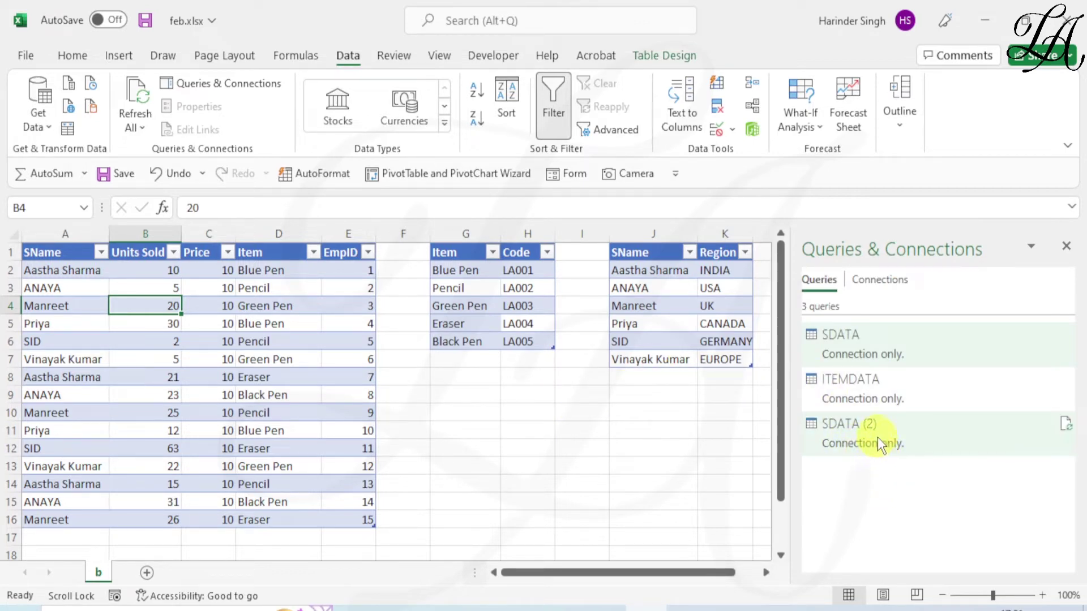
Delete the old SDATA and ITEMDATA queries from the Queries & Connections pane
right_click(862, 342)
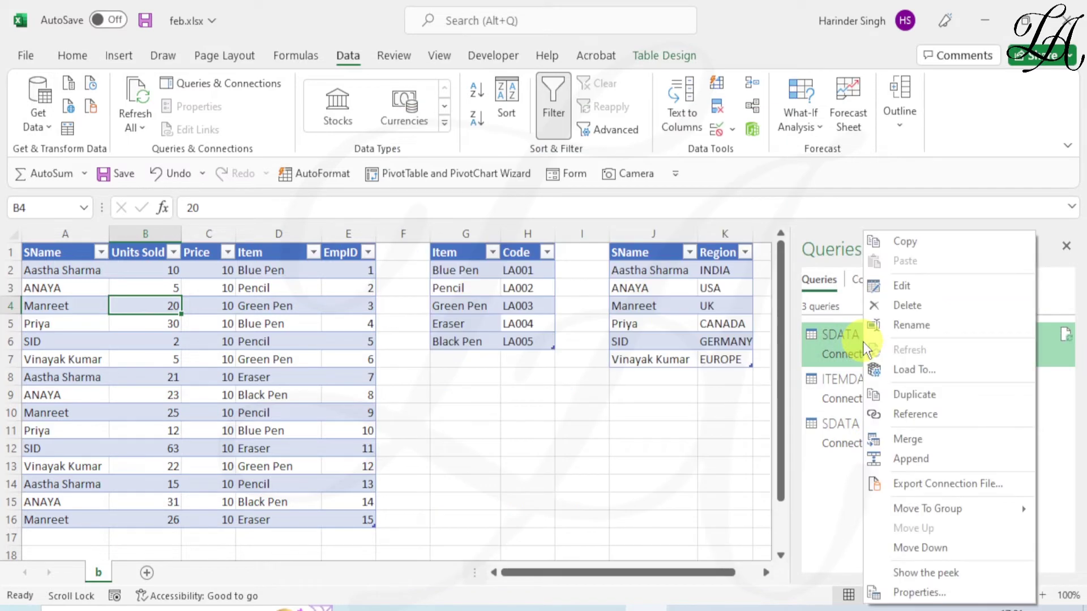
click(900, 309)
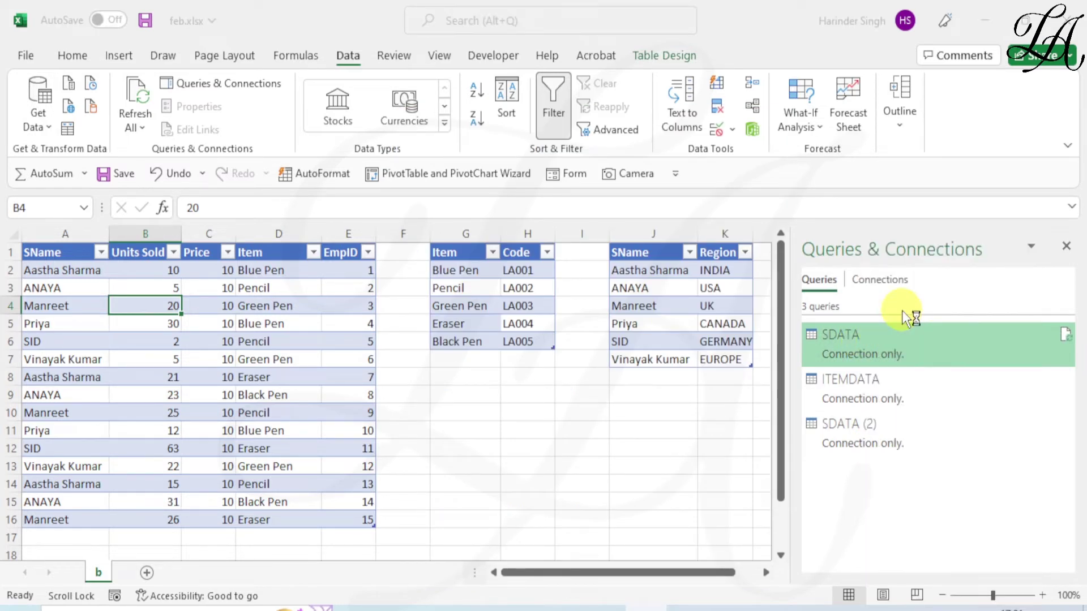
click(622, 346)
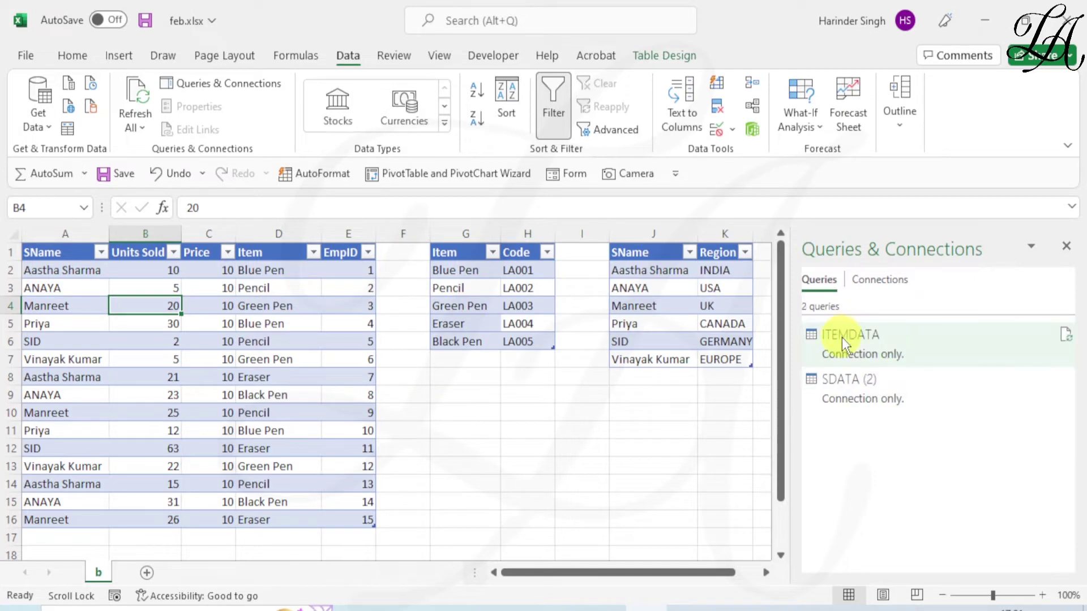
right_click(842, 338)
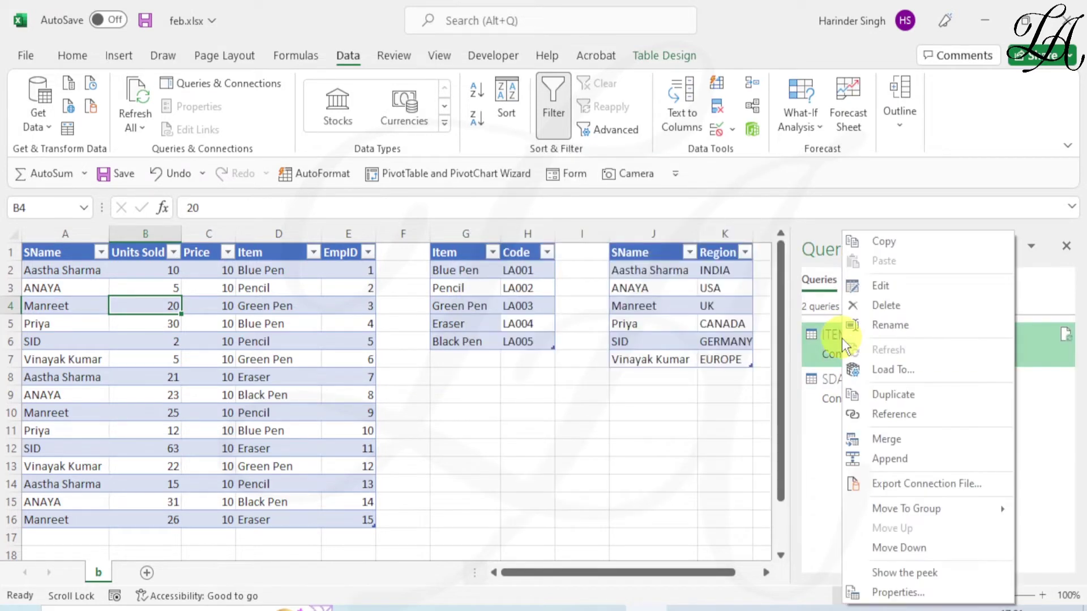
click(887, 311)
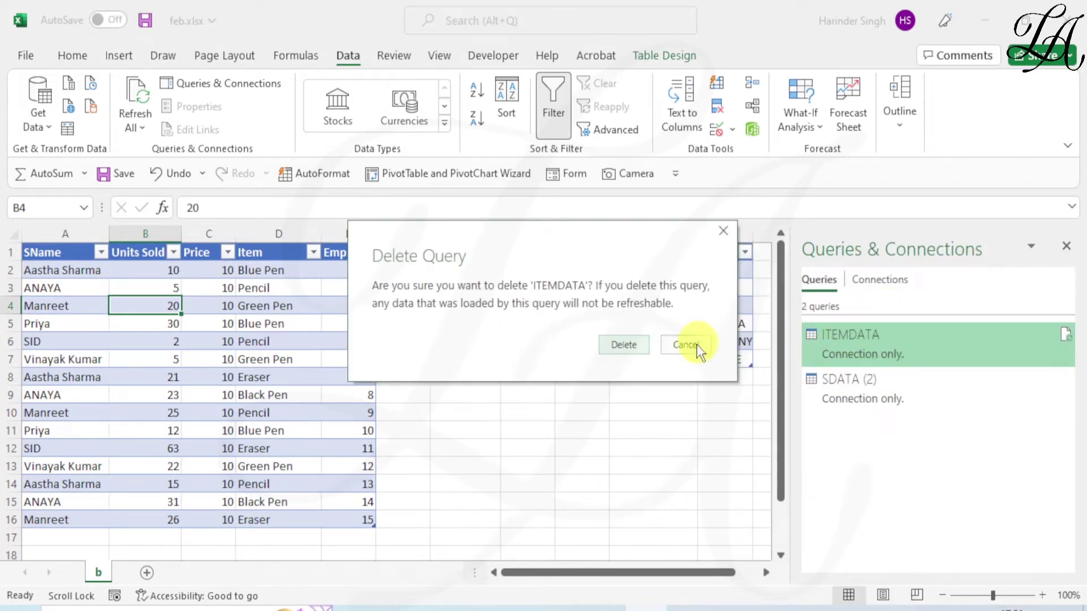
click(621, 346)
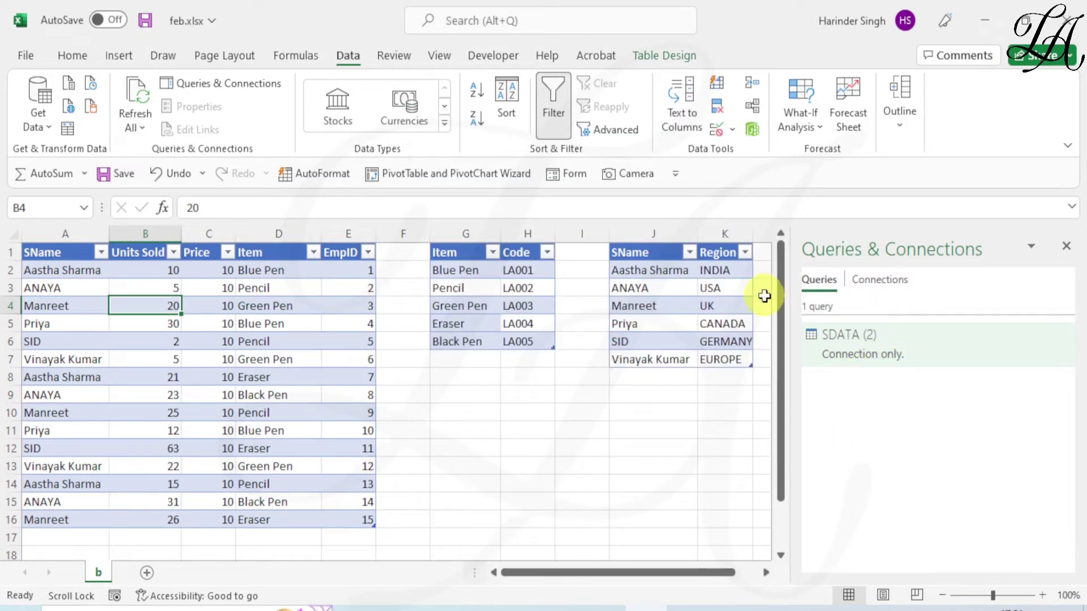
click(461, 287)
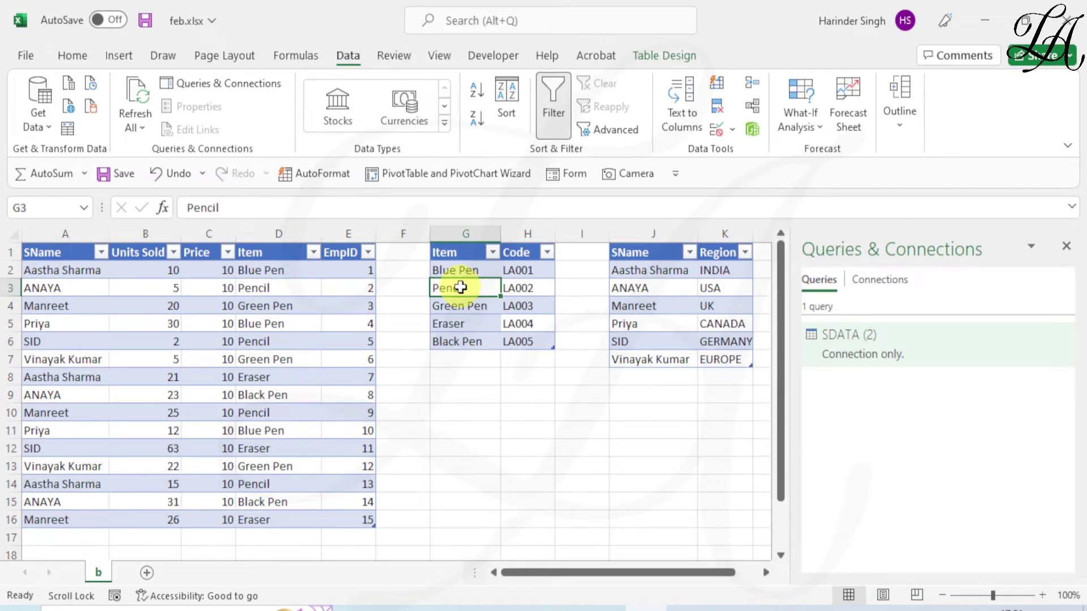
Build an ITEMDATA query from the item-code table with Item and Code detected as text
click(66, 125)
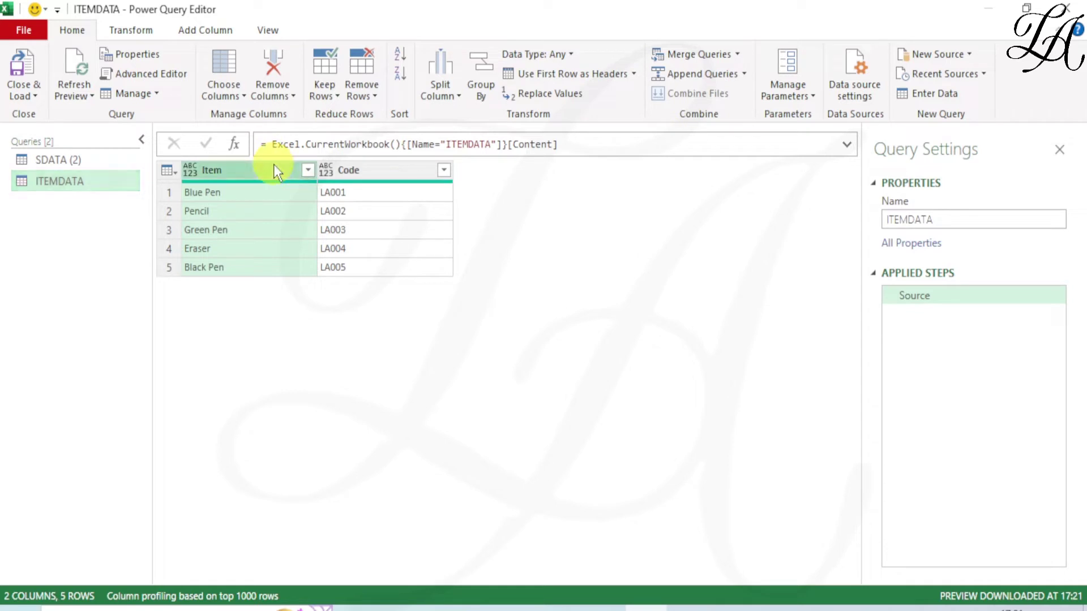
ctrl+click(337, 170)
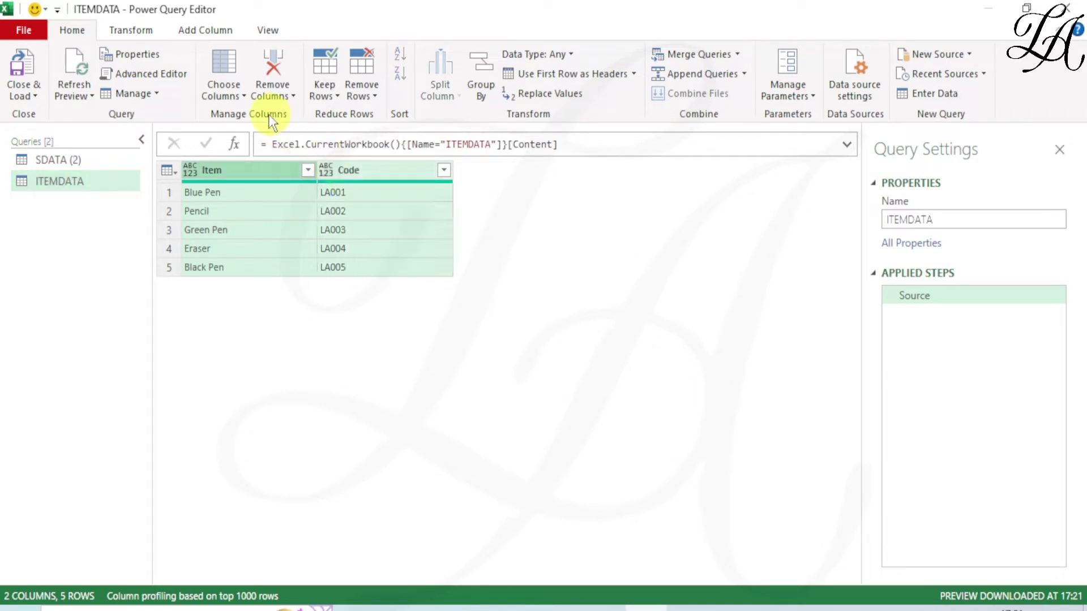
click(140, 34)
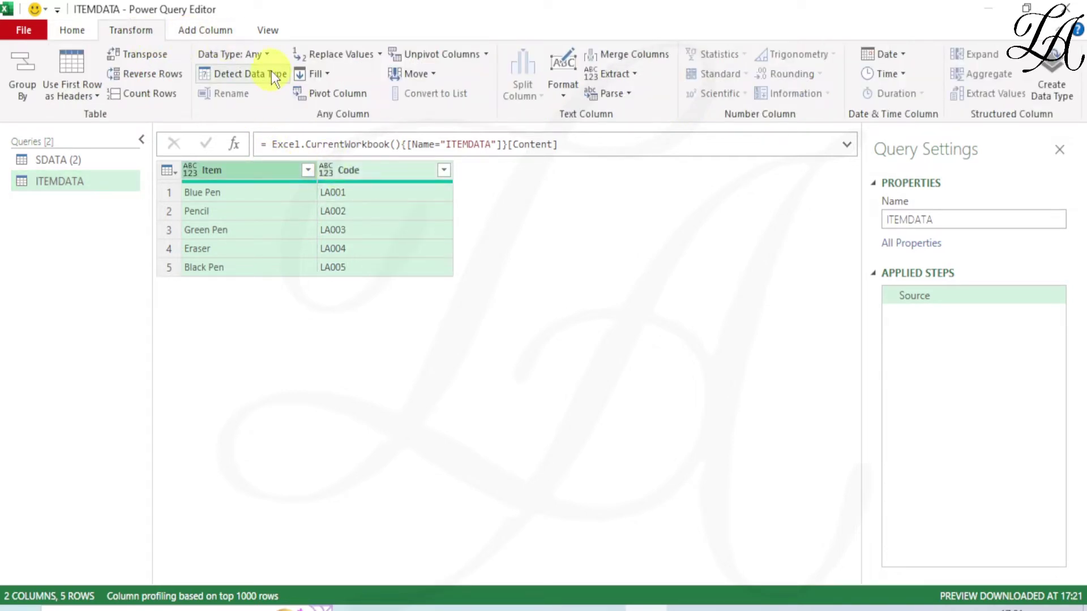
click(271, 73)
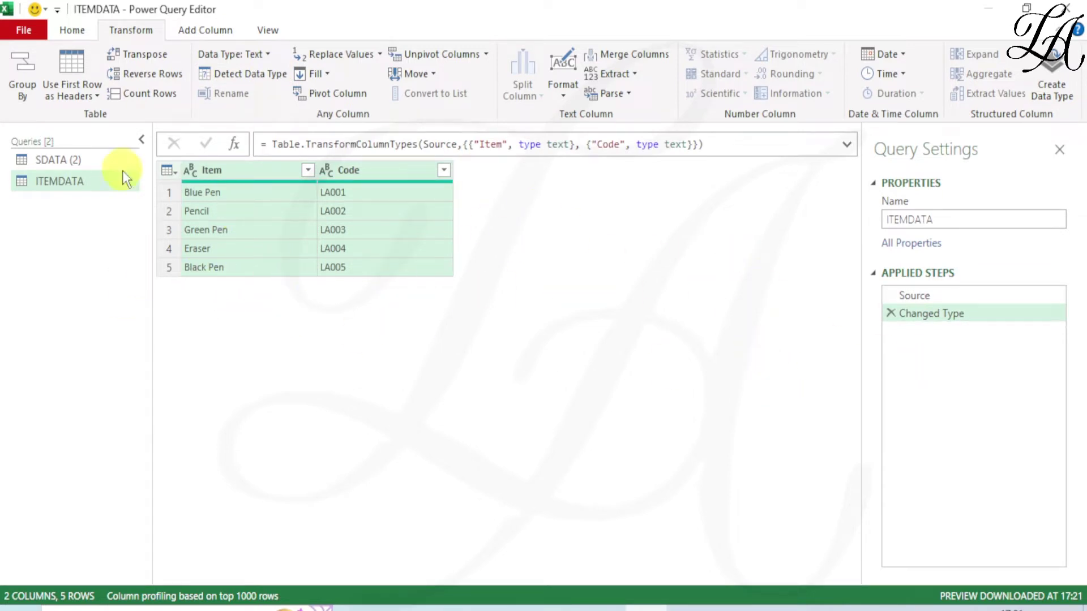
Load ITEMDATA into Excel with Only Create Connection
click(76, 29)
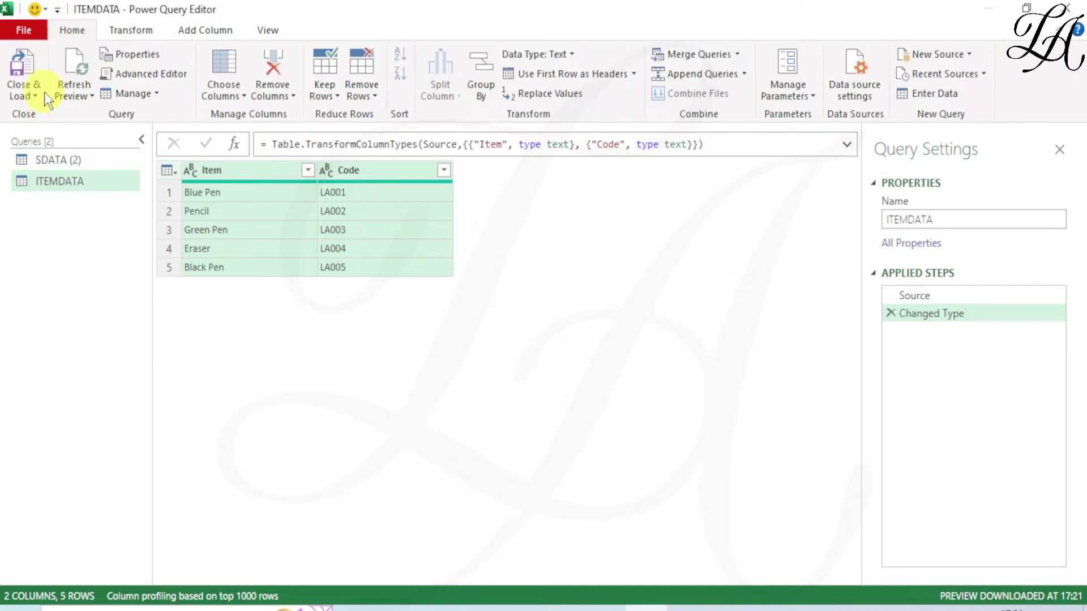
click(30, 96)
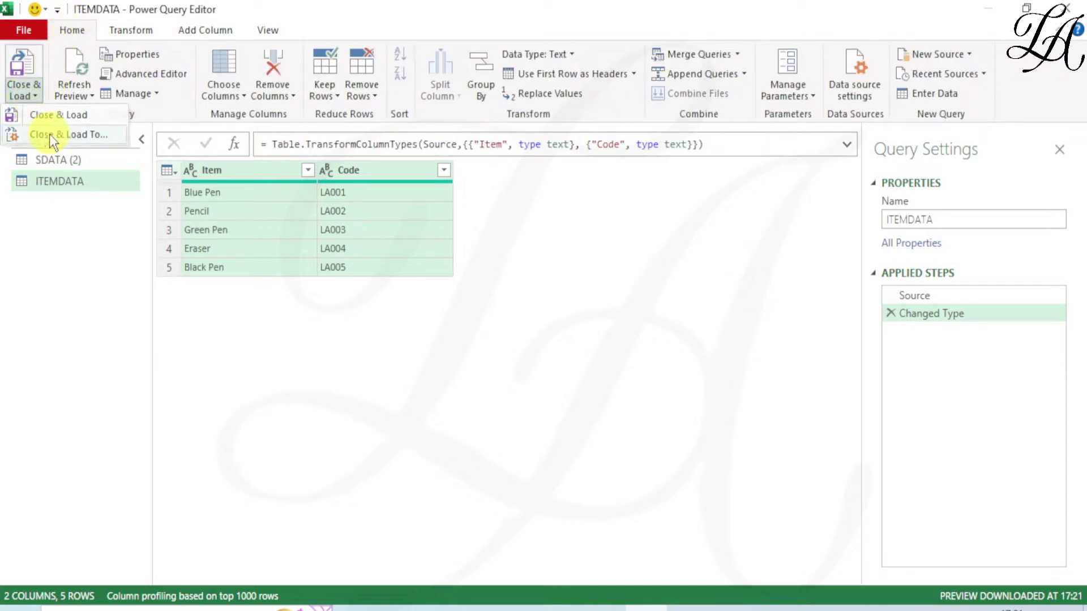
click(49, 134)
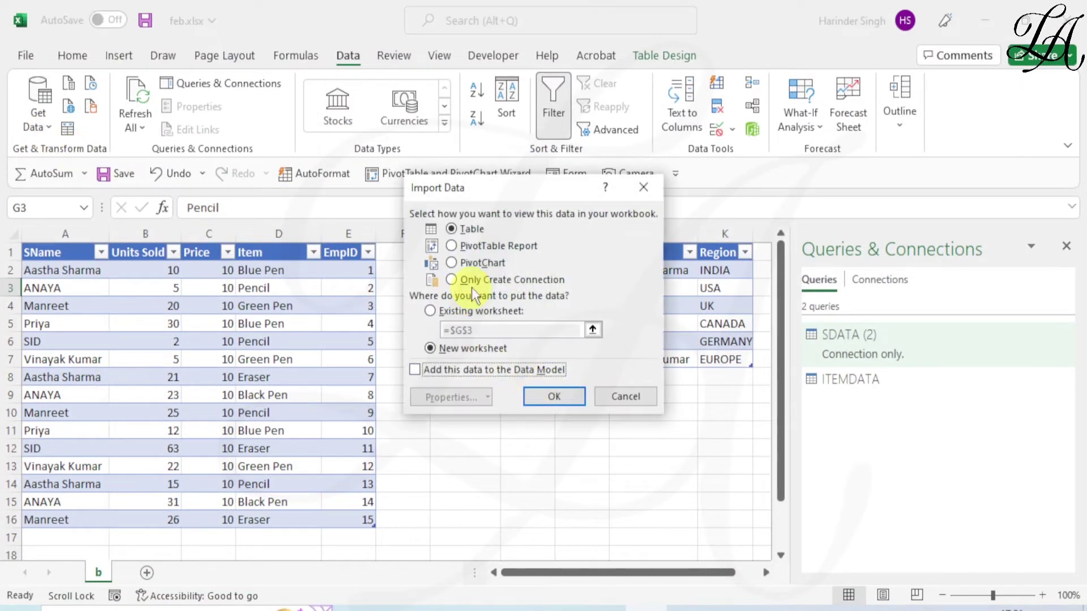
click(471, 280)
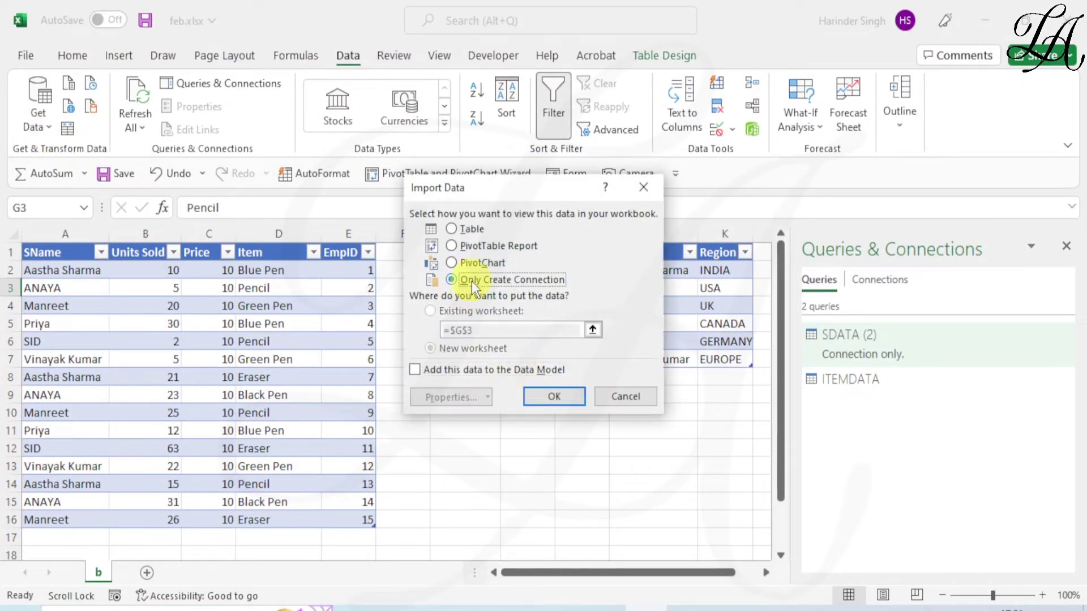
click(569, 396)
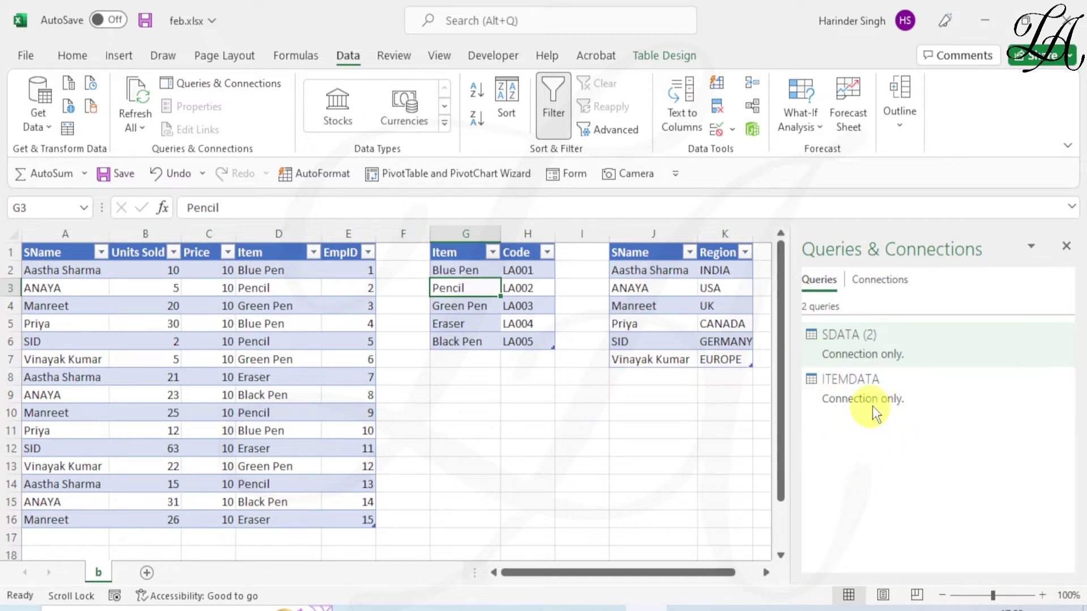
Turn the region table into the REGIONDATA query with SName and Region detected as text
click(643, 286)
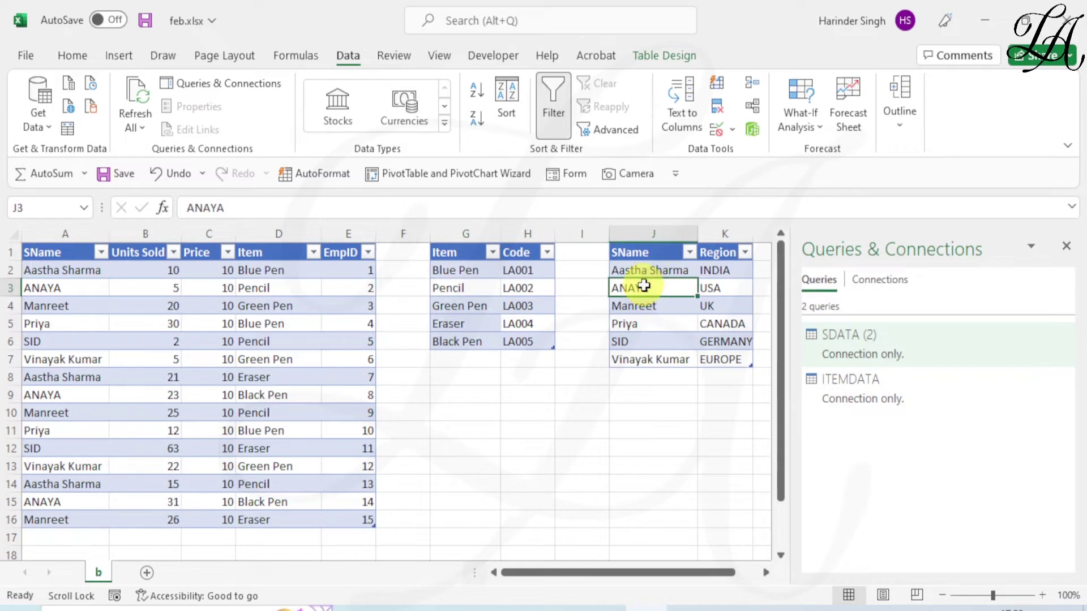
click(69, 128)
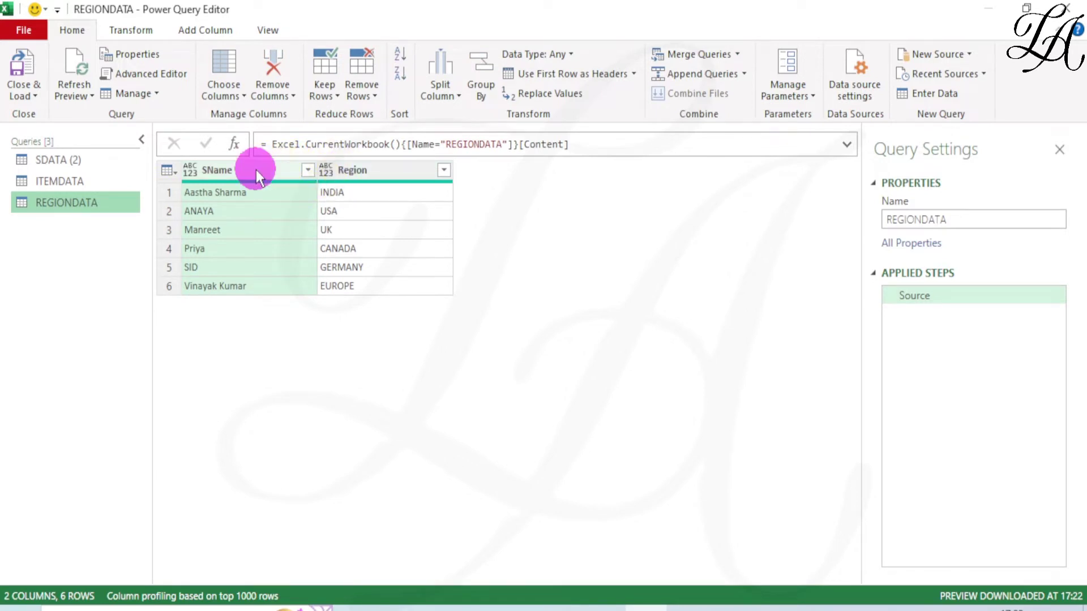
ctrl+click(356, 164)
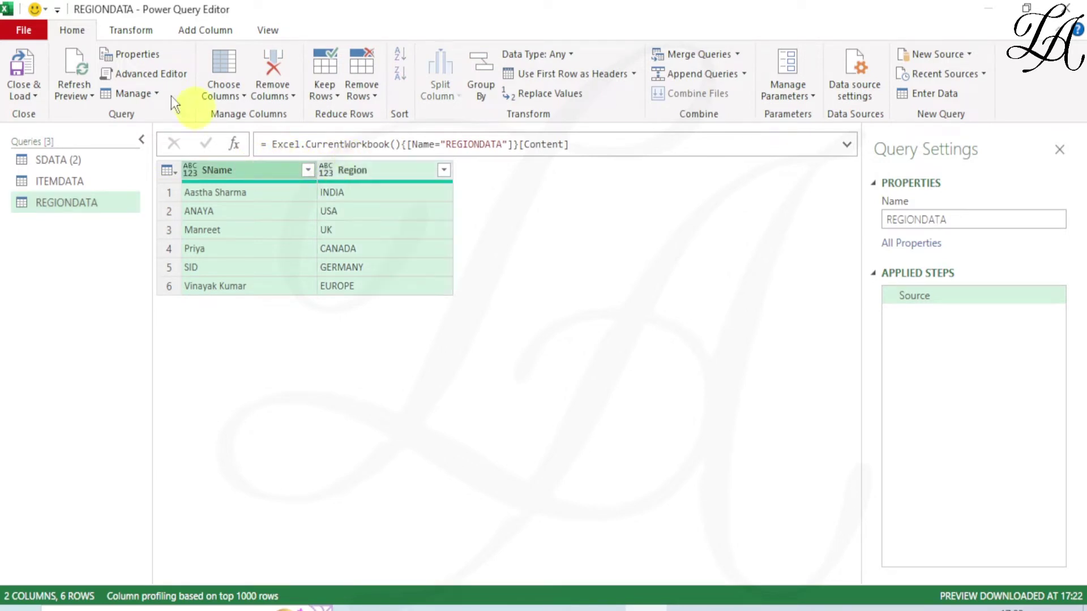
click(142, 33)
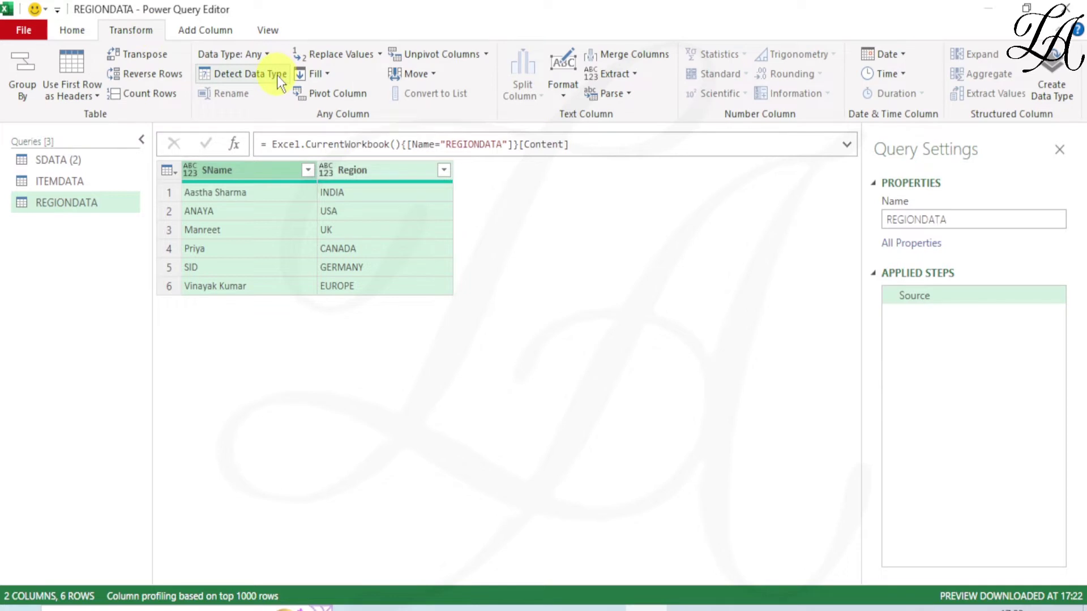
click(276, 74)
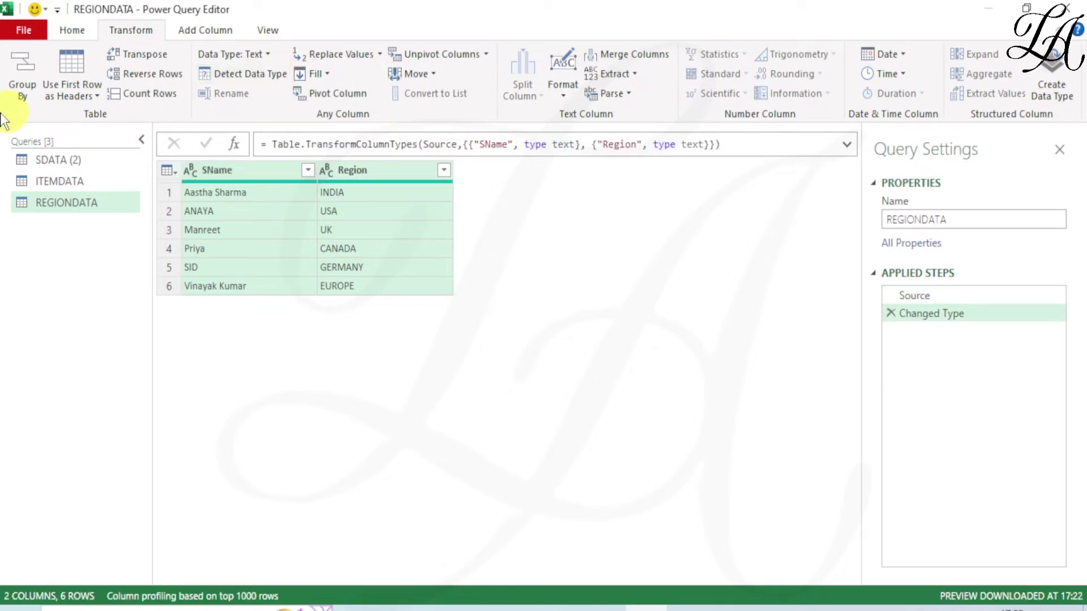
Load REGIONDATA into Excel with Only Create Connection
click(72, 30)
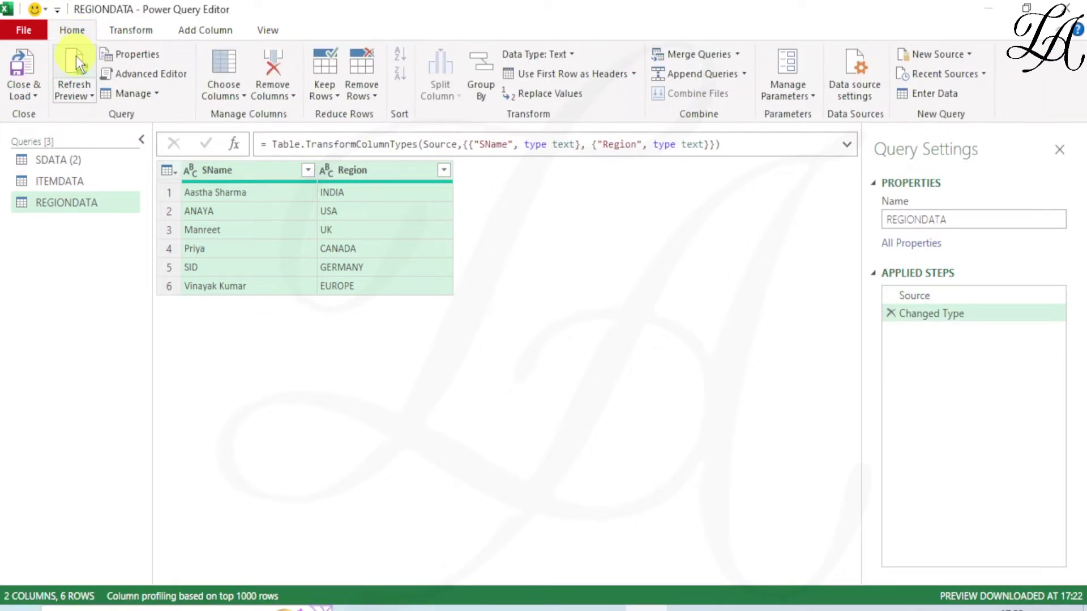
click(25, 91)
click(77, 135)
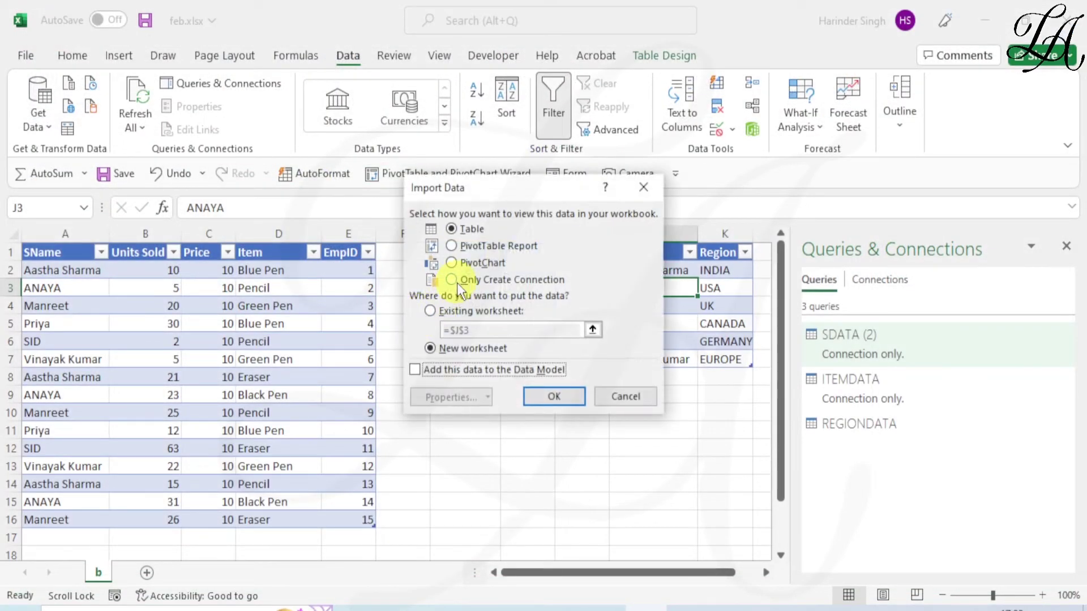
click(457, 281)
click(558, 391)
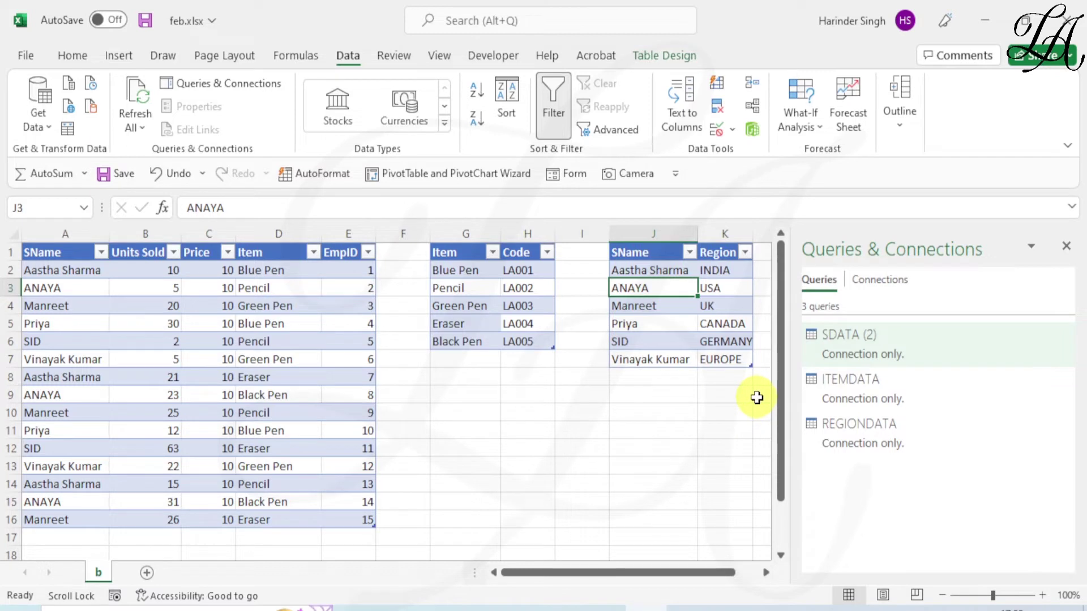
Close the Queries & Connections pane, select cell A5 and open the Get Data list
click(1067, 245)
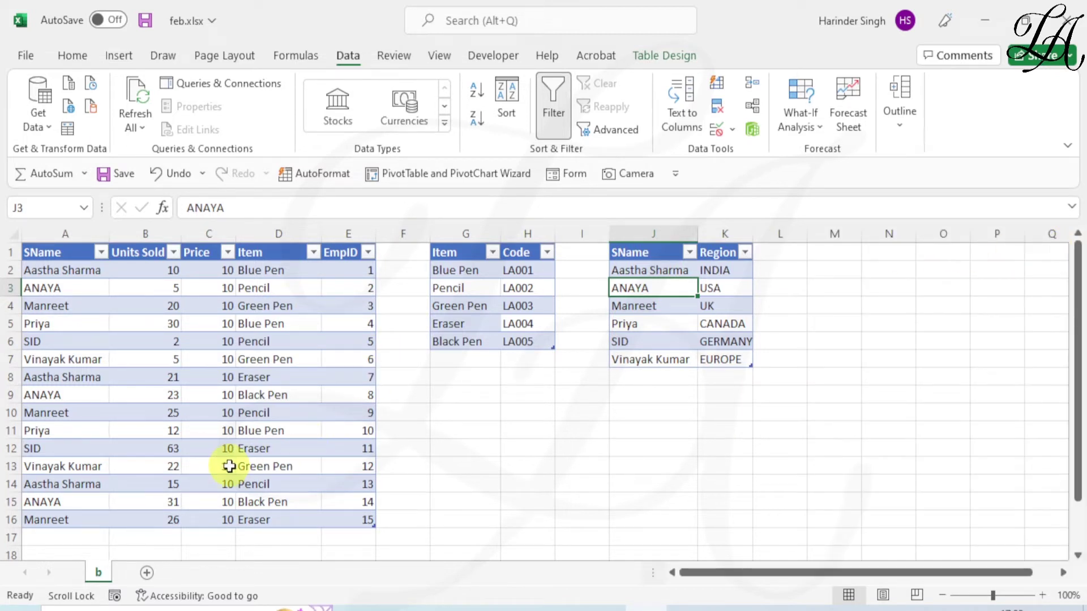
click(67, 323)
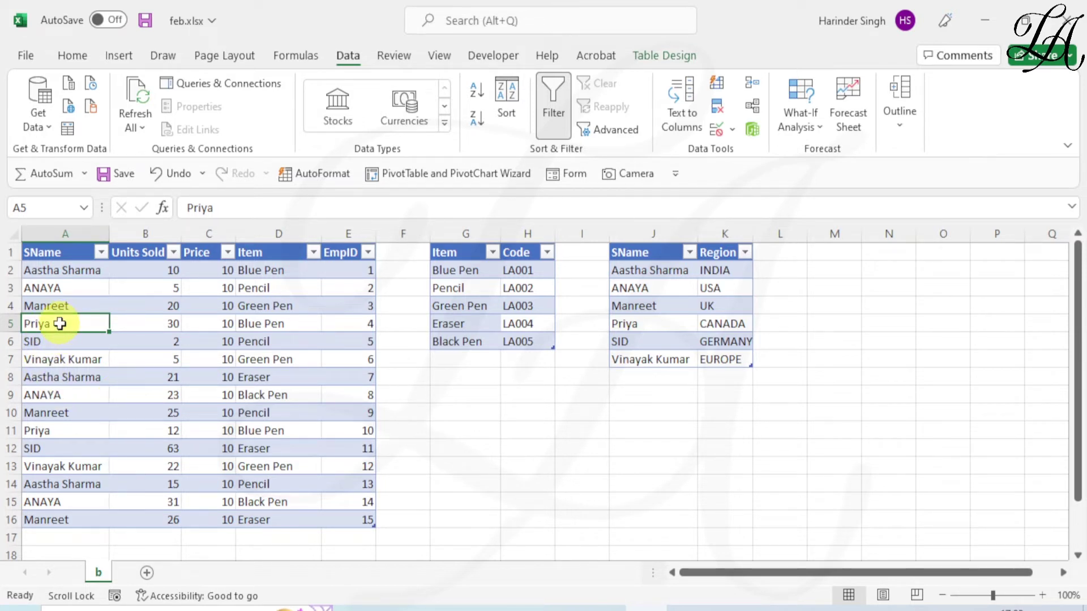
click(34, 126)
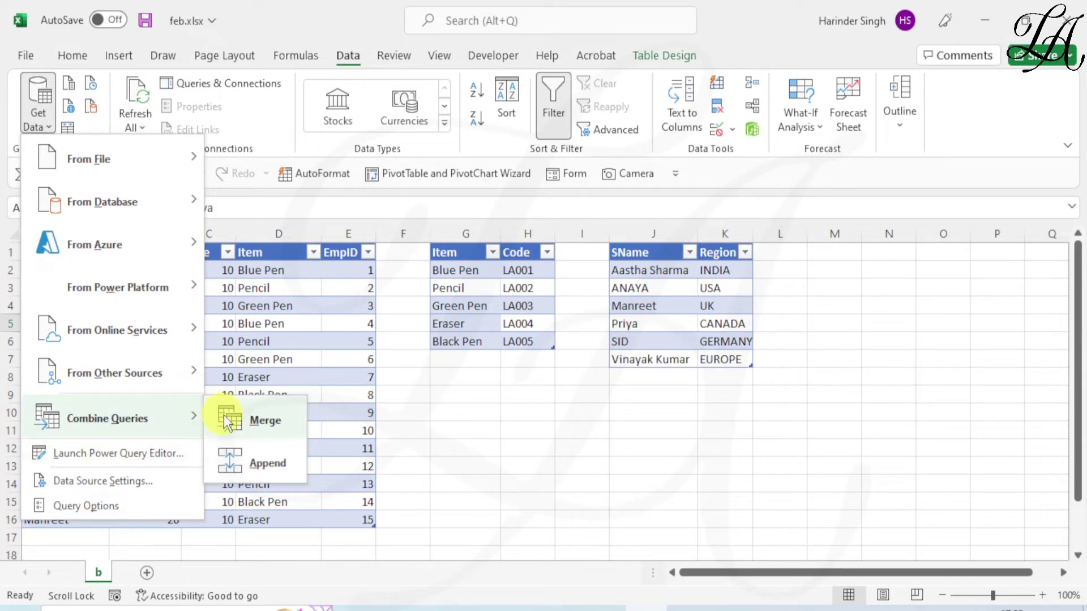
mouse_move(107, 418)
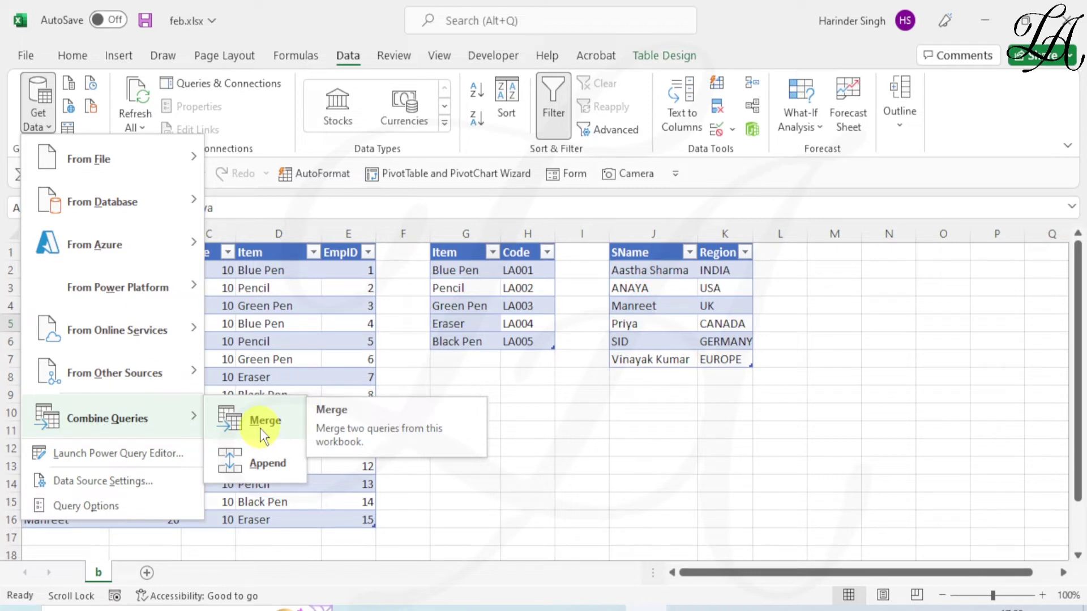
Start a merge with SDATA (2) as the first table and ITEMDATA as the second
click(263, 424)
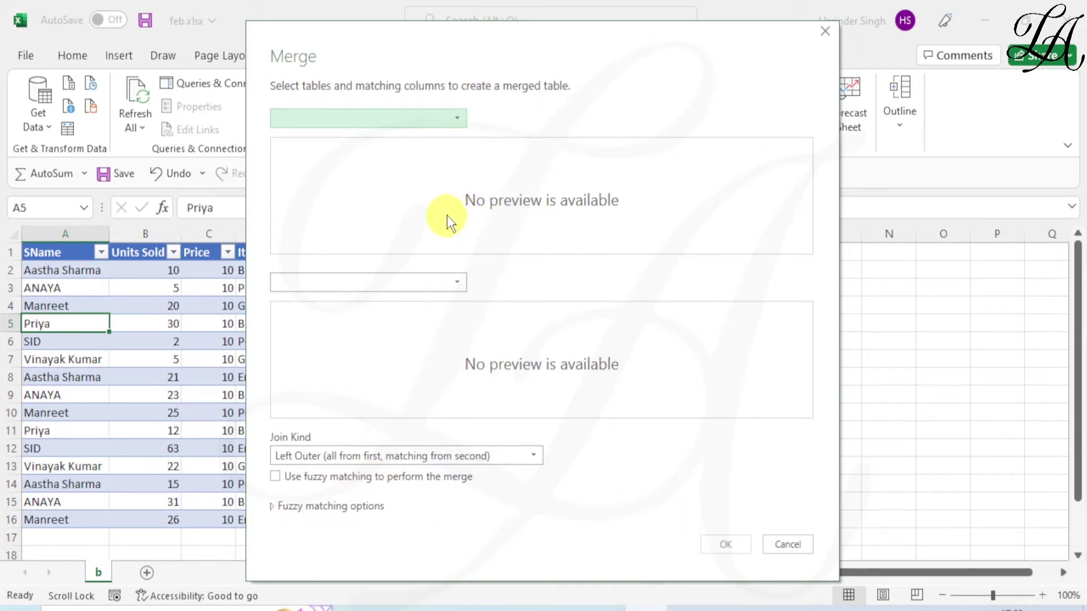
click(458, 121)
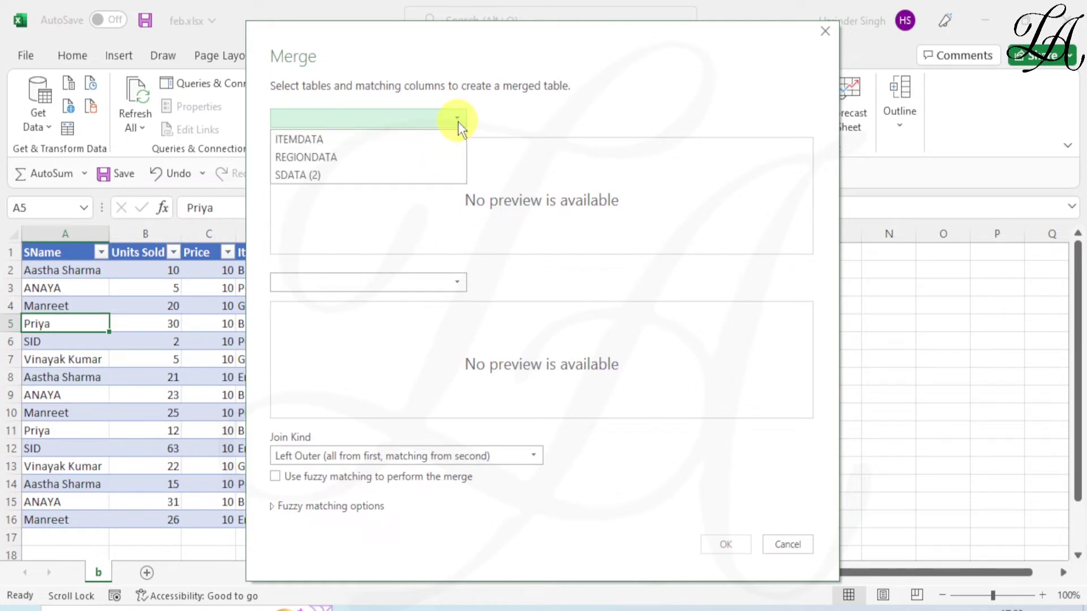
click(326, 174)
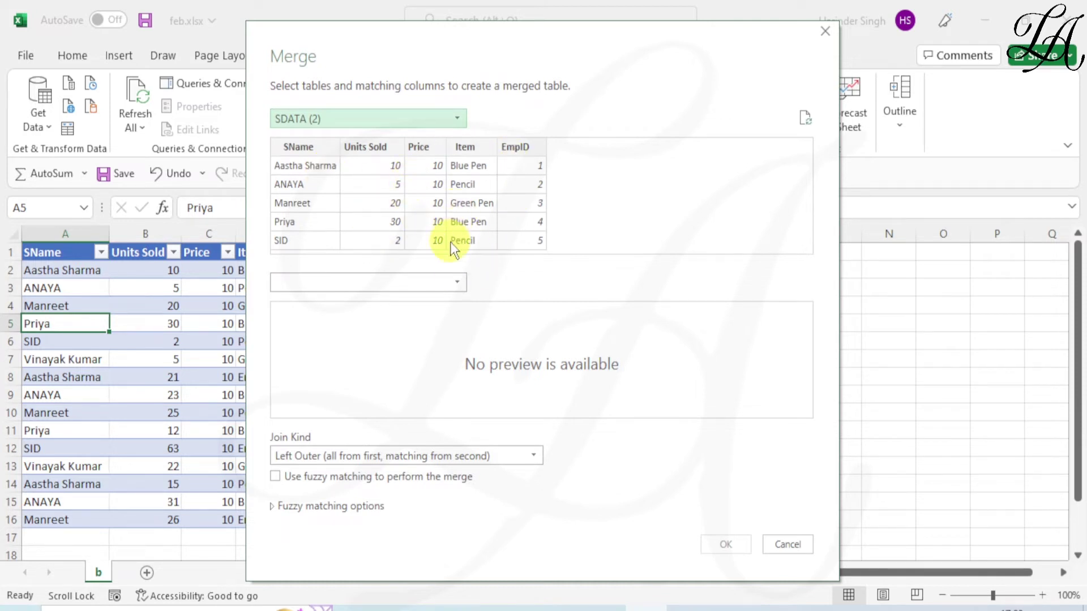
click(451, 283)
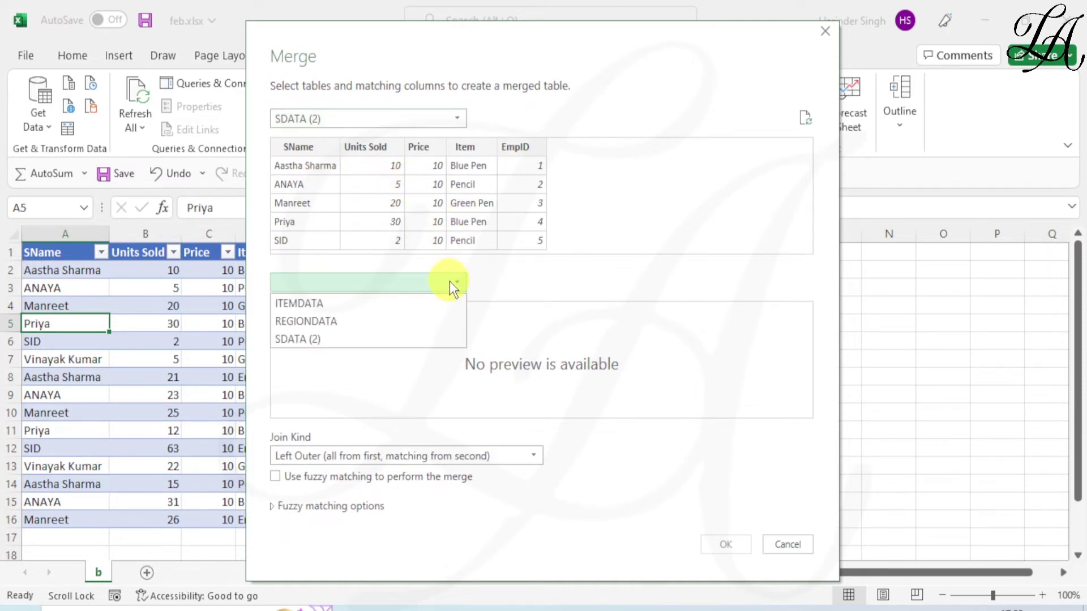
click(514, 73)
drag(514, 73, 406, 314)
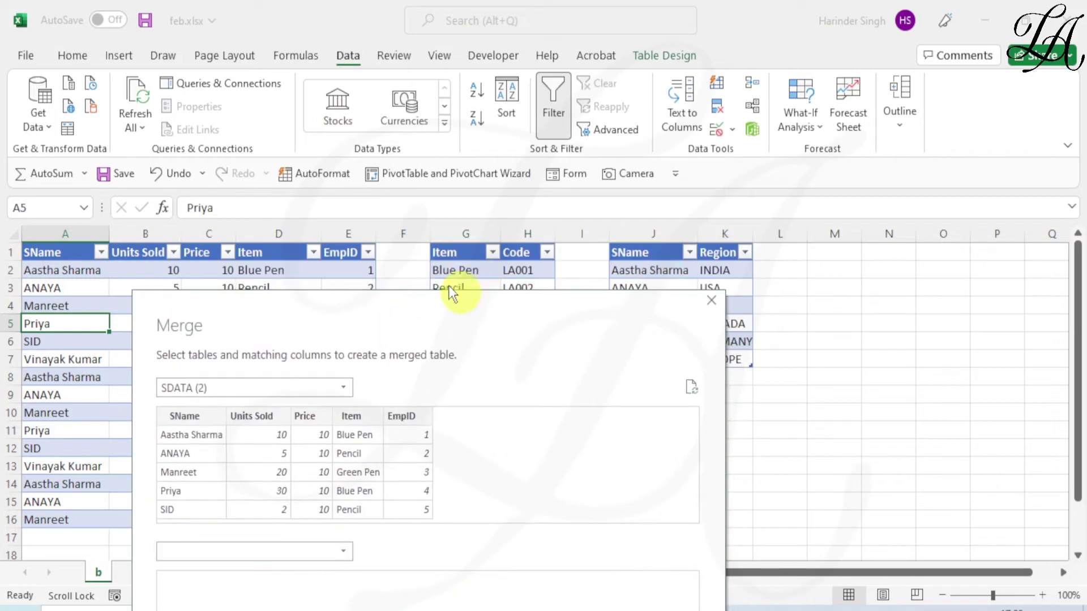
drag(437, 333, 624, 181)
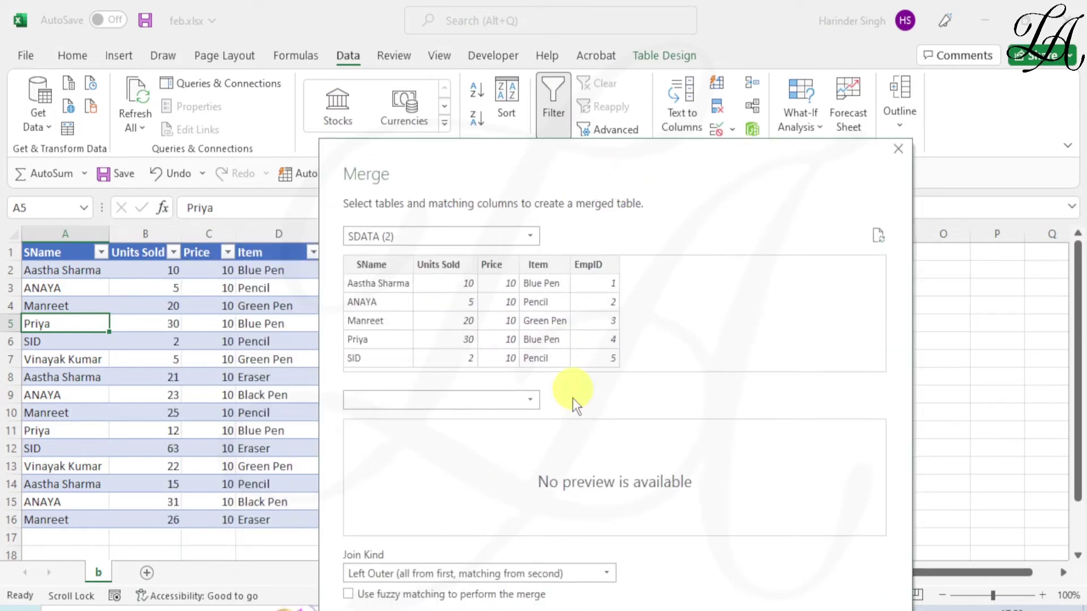
click(532, 400)
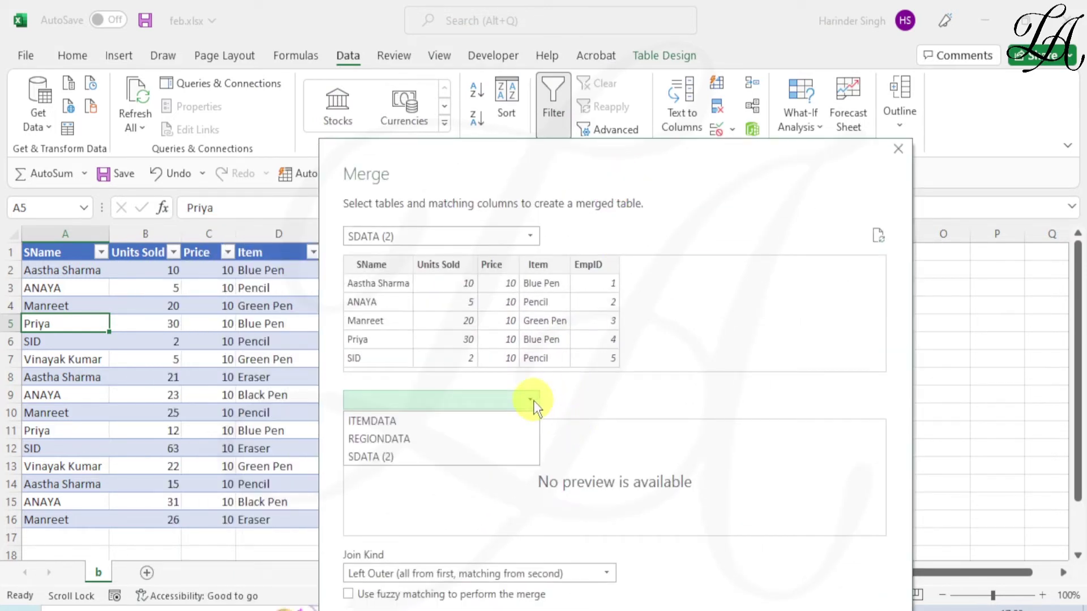
click(412, 422)
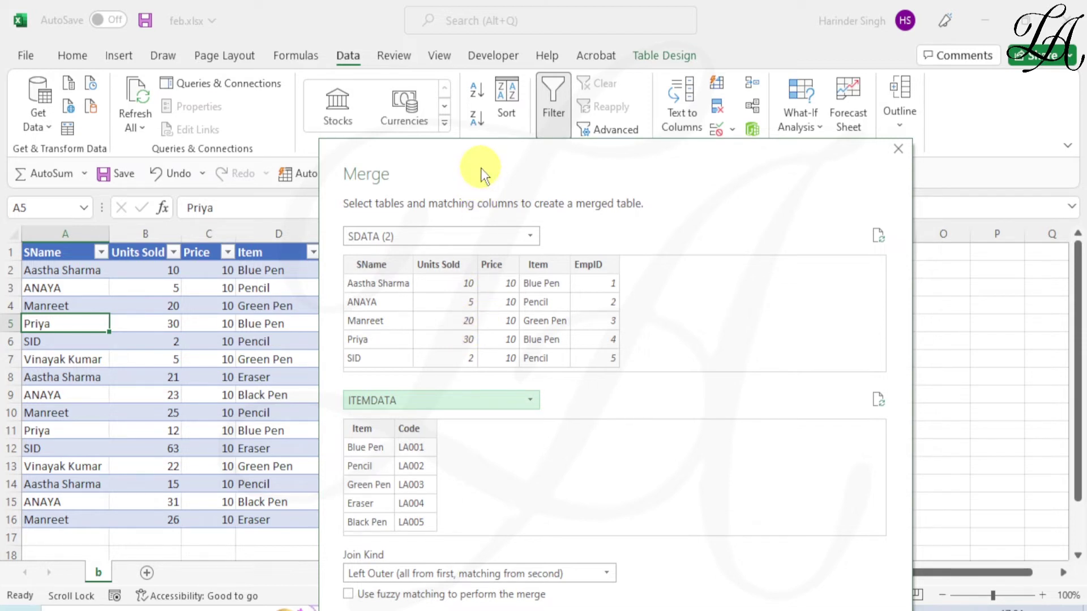
Match both tables on their Item columns, giving 15 of 15 matching rows
drag(481, 168, 826, 147)
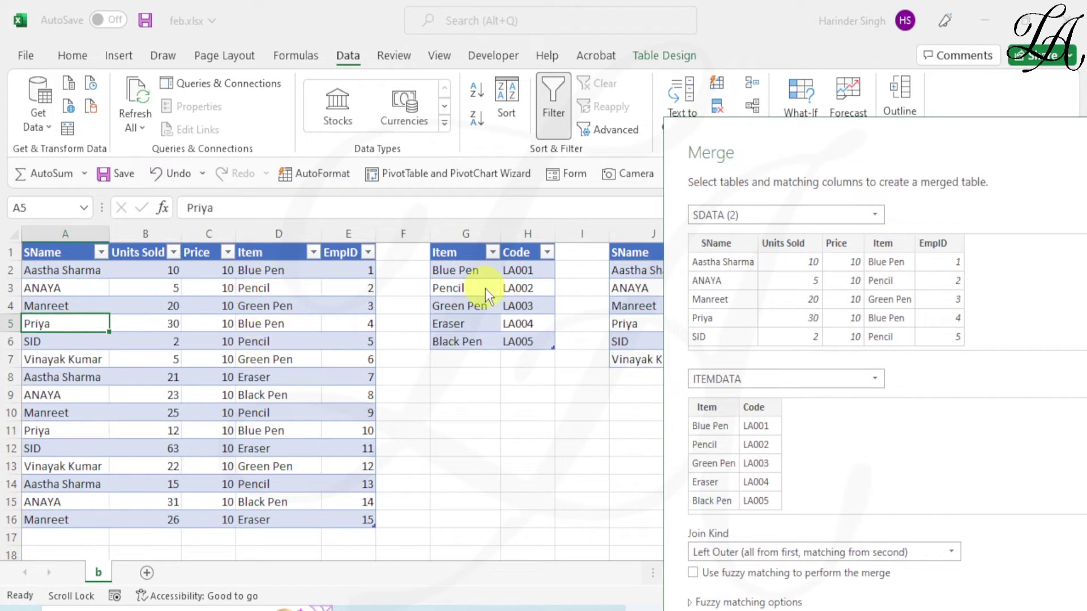
click(890, 245)
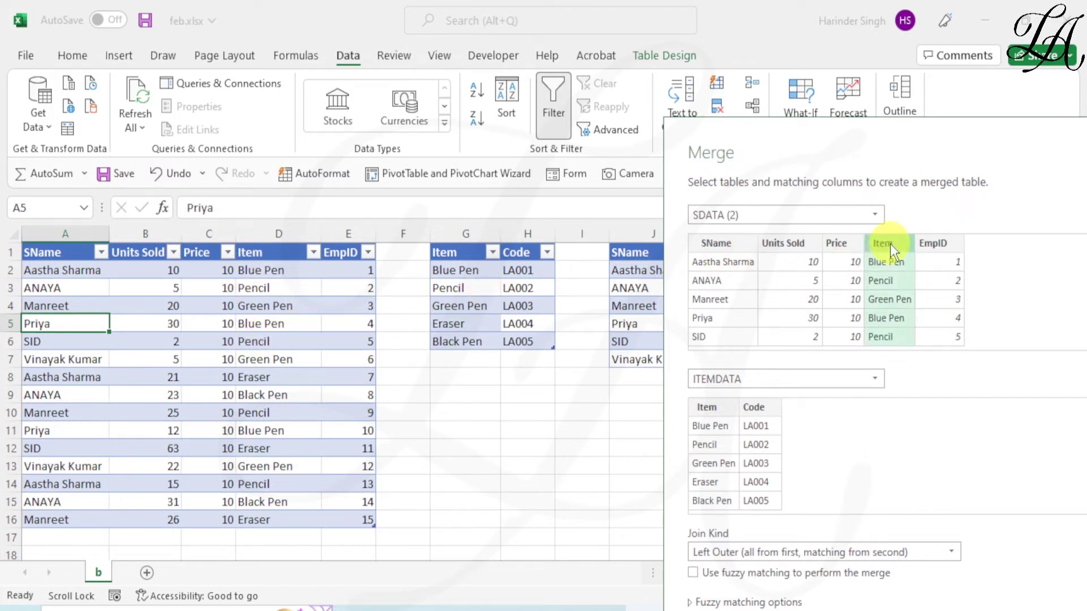
click(706, 407)
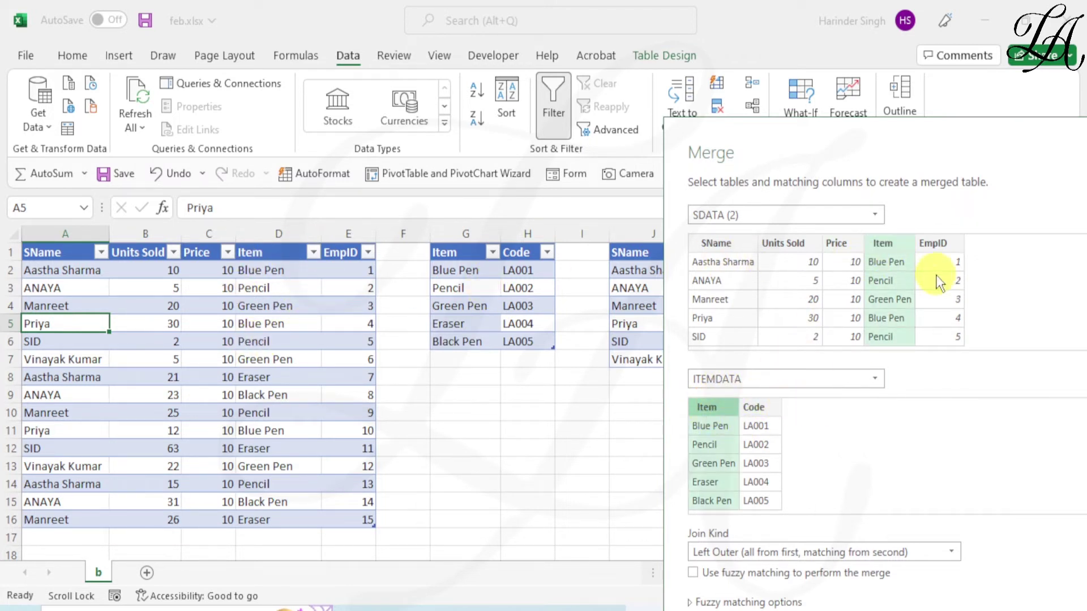
drag(891, 147, 616, 55)
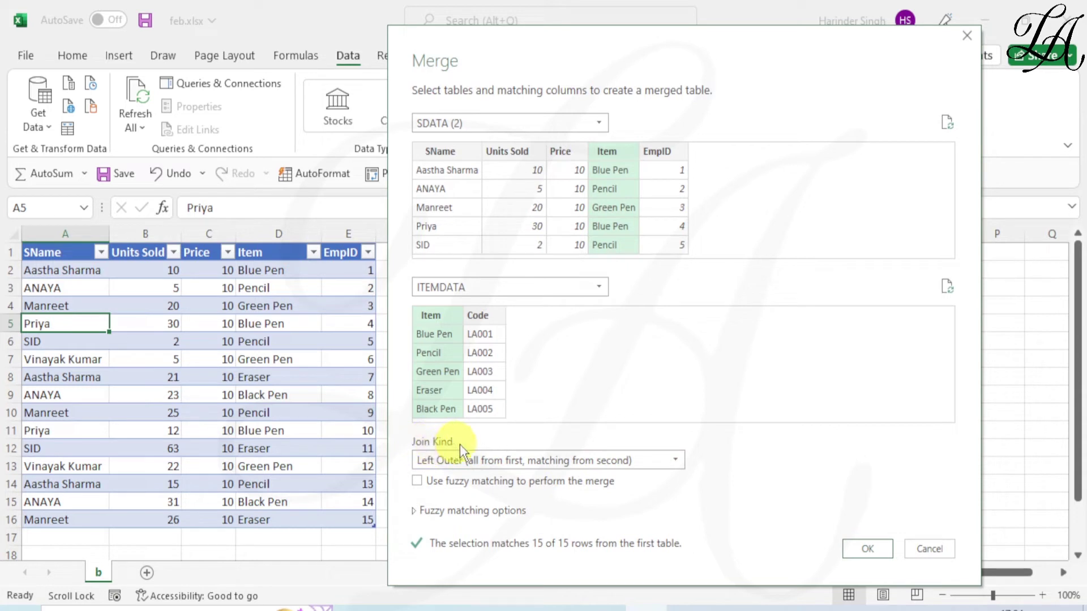
Keep the Left Outer join and create Merge1 with a nested ITEMDATA column
click(662, 463)
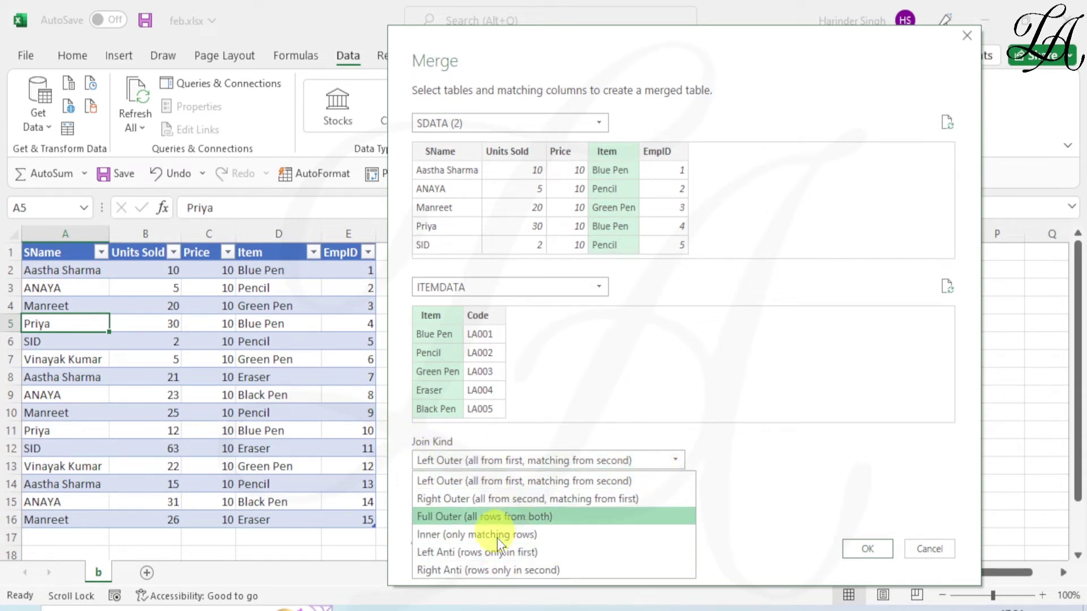
click(434, 483)
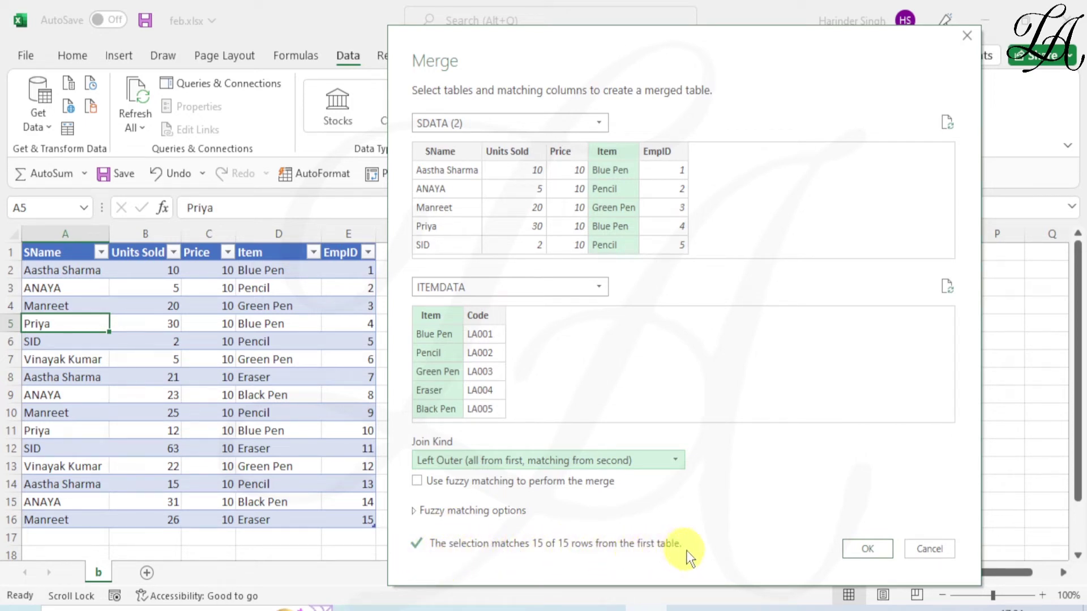
click(868, 549)
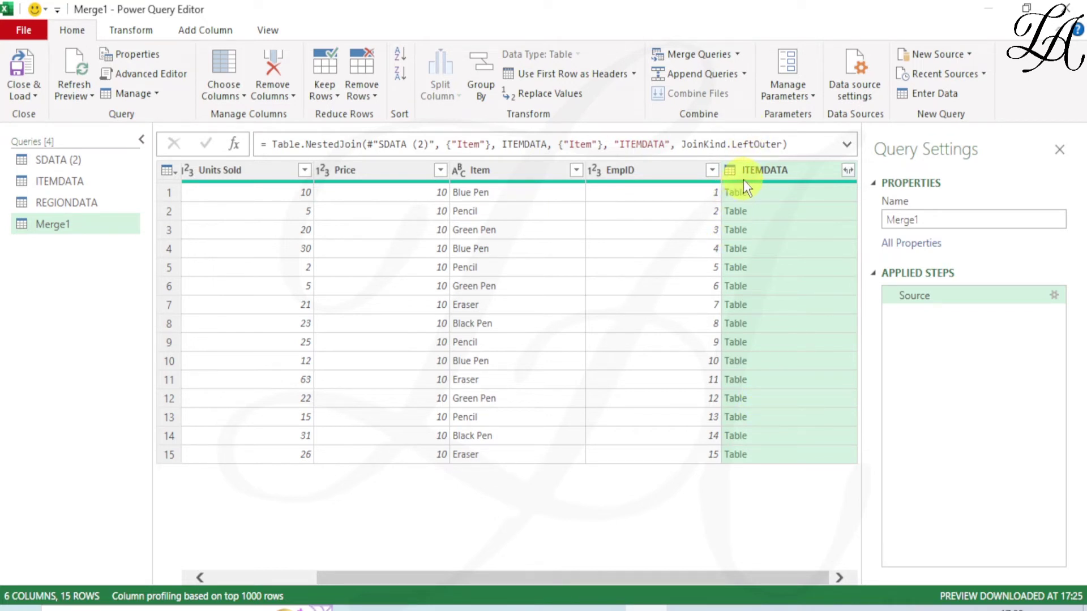
Expand ITEMDATA to only the Code column, without the original-name prefix
click(848, 171)
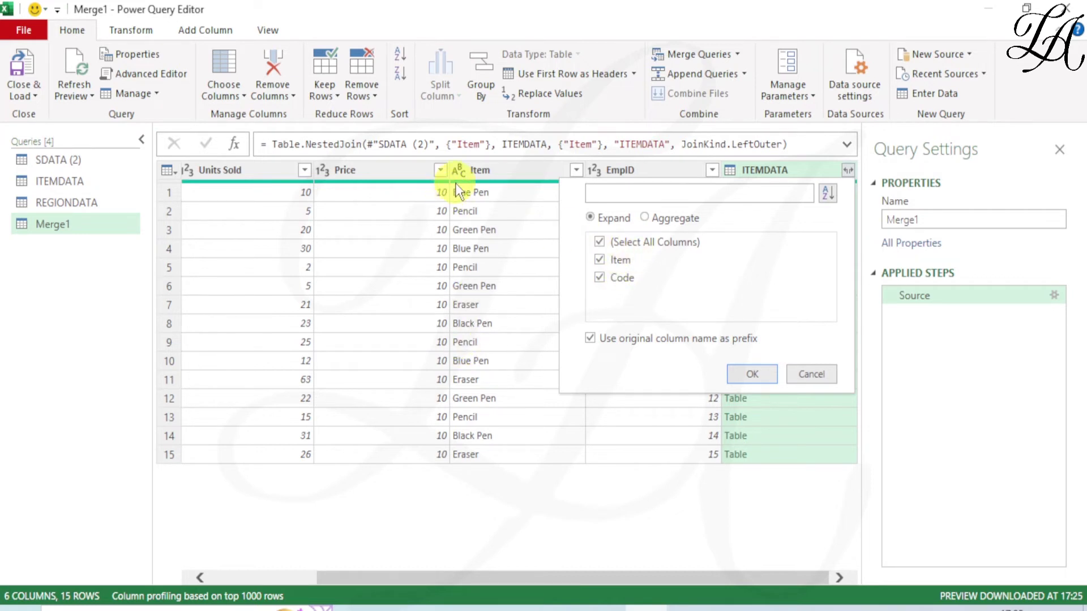
click(601, 259)
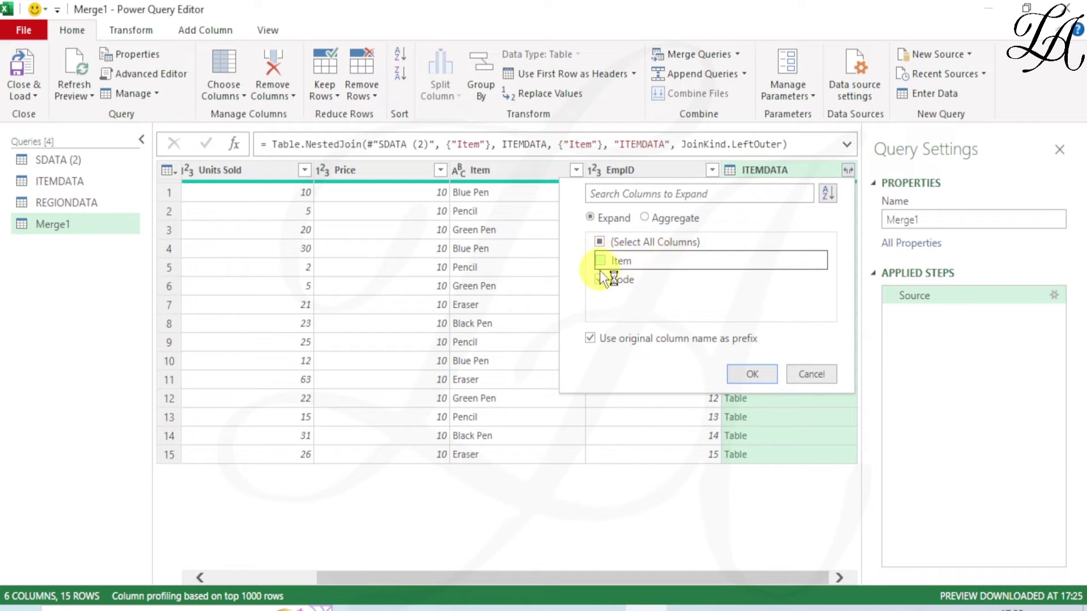
click(590, 339)
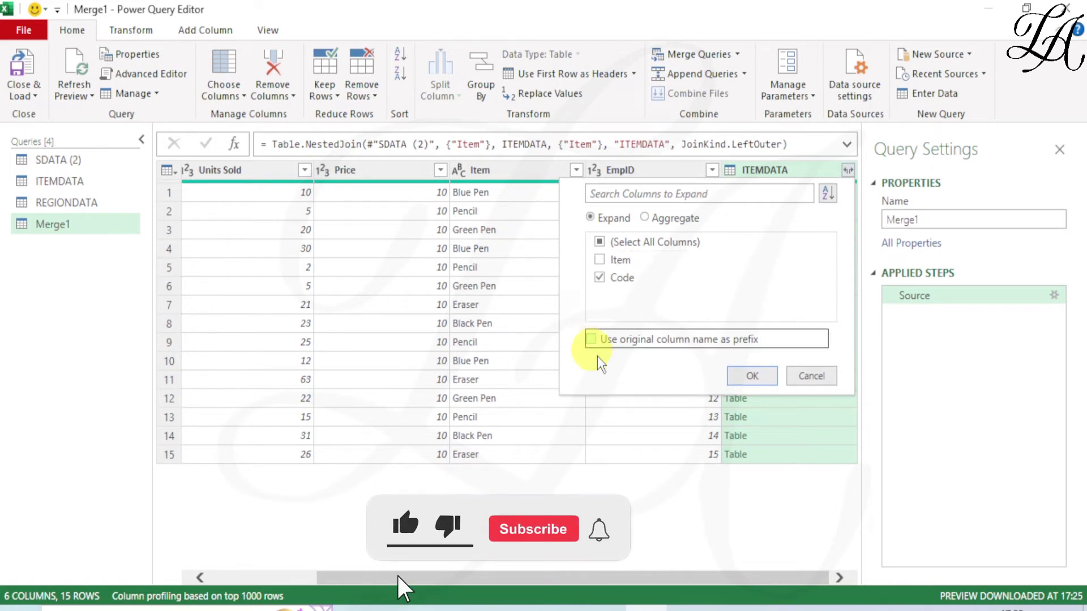
click(755, 376)
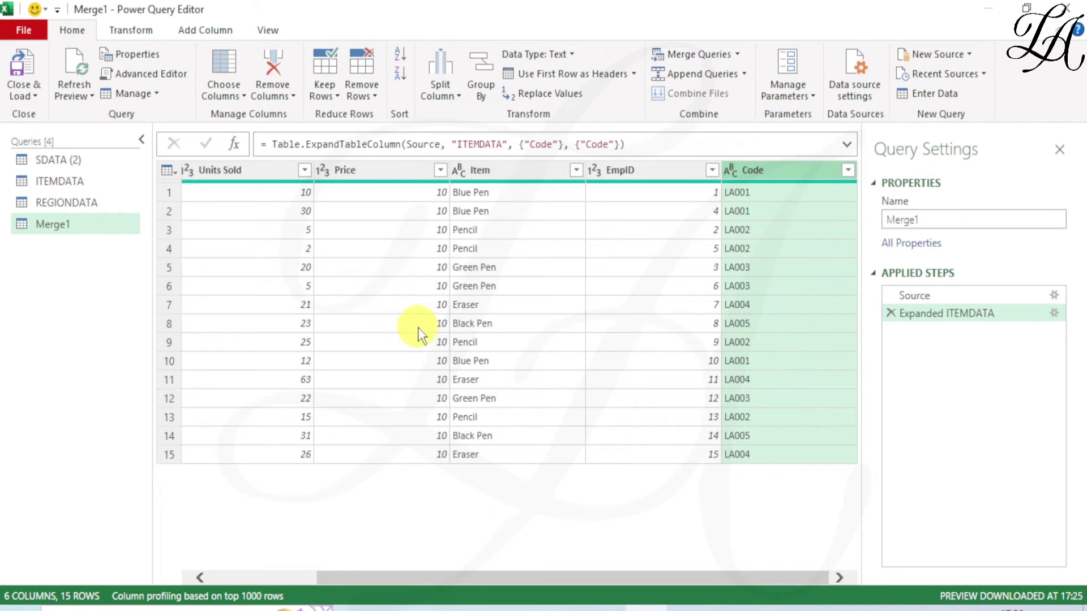
Load Merge1 into Excel with Only Create Connection
click(361, 253)
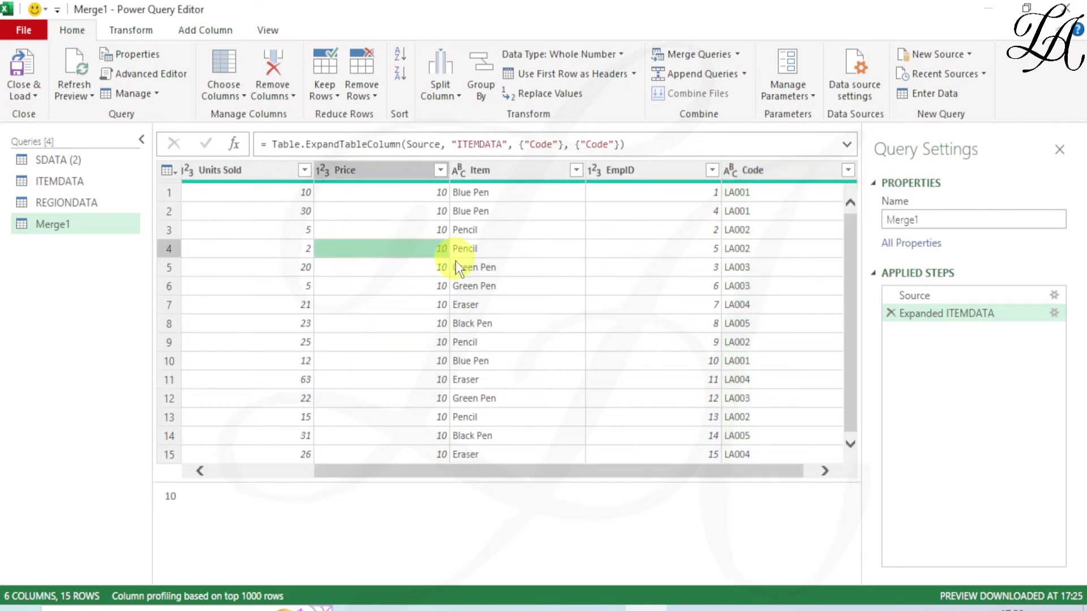
click(20, 91)
click(53, 137)
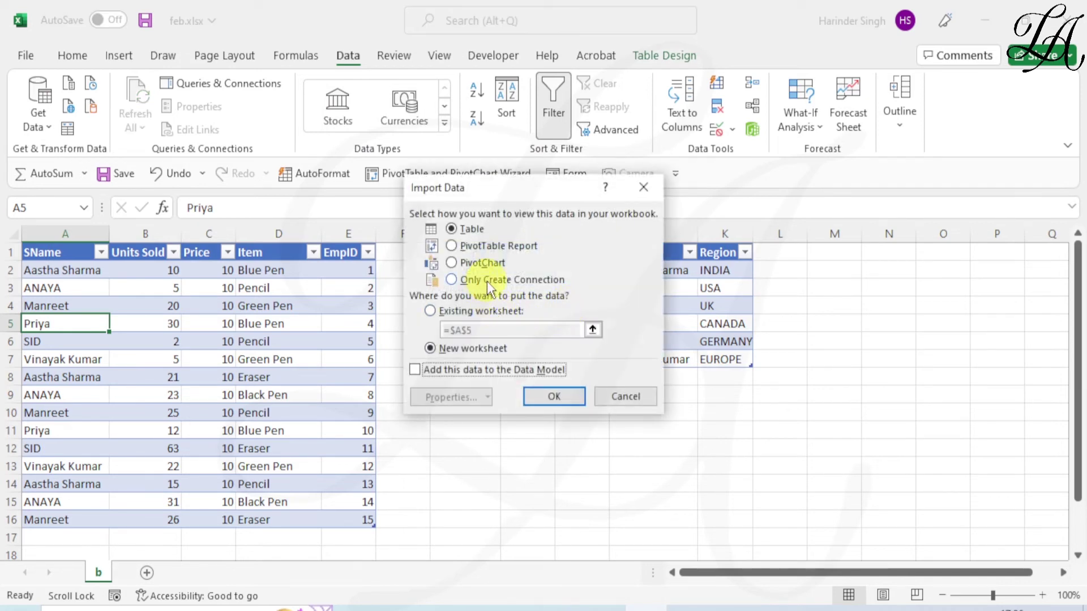
click(487, 281)
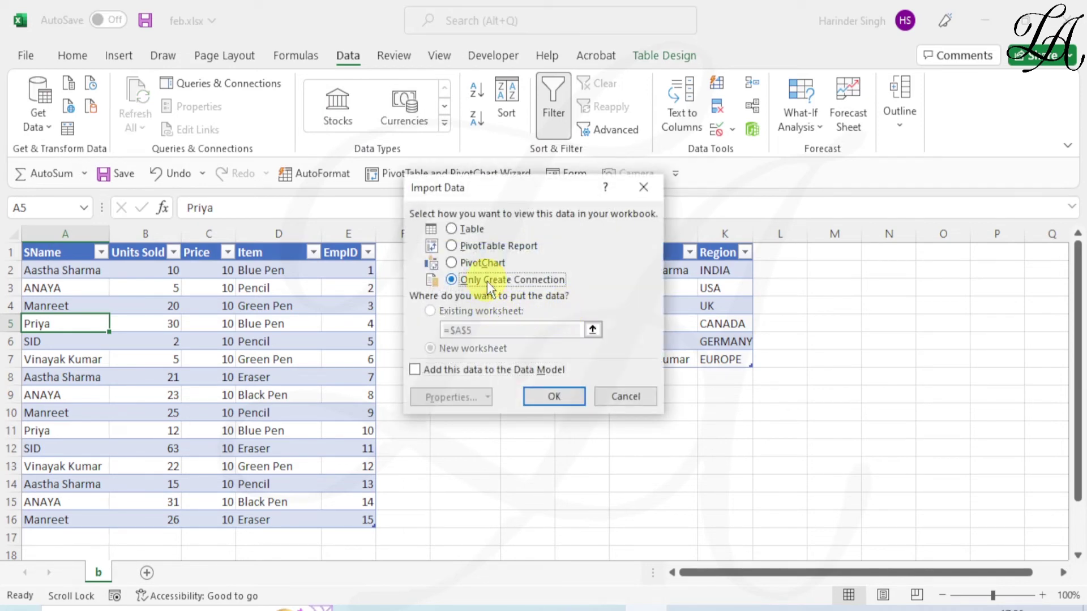
click(560, 396)
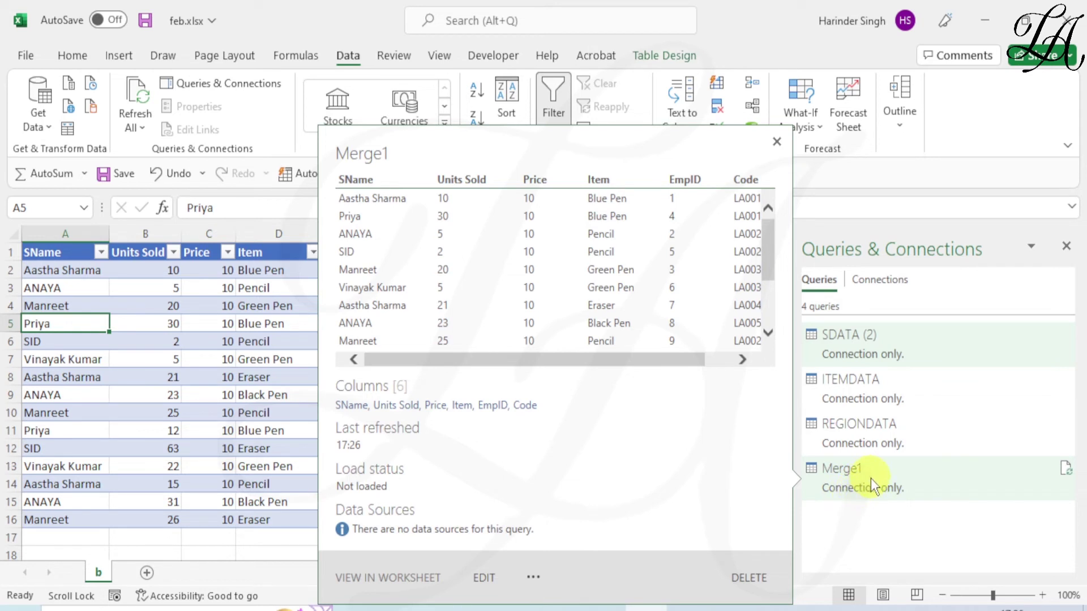
Use Combine Queries > Merge to pair Merge1 as first table with REGIONDATA as second
click(288, 548)
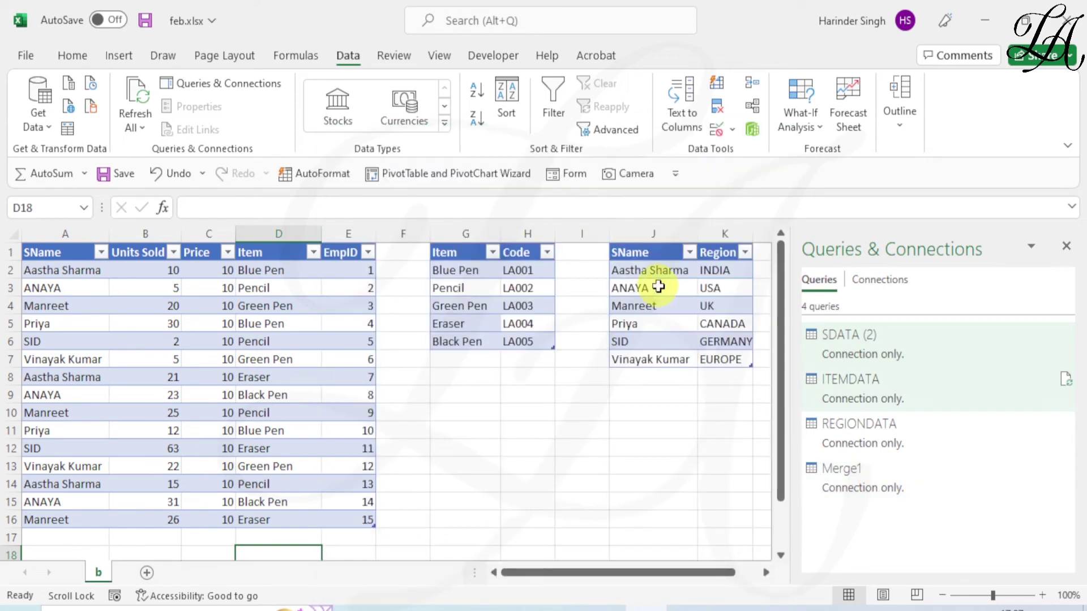
click(658, 285)
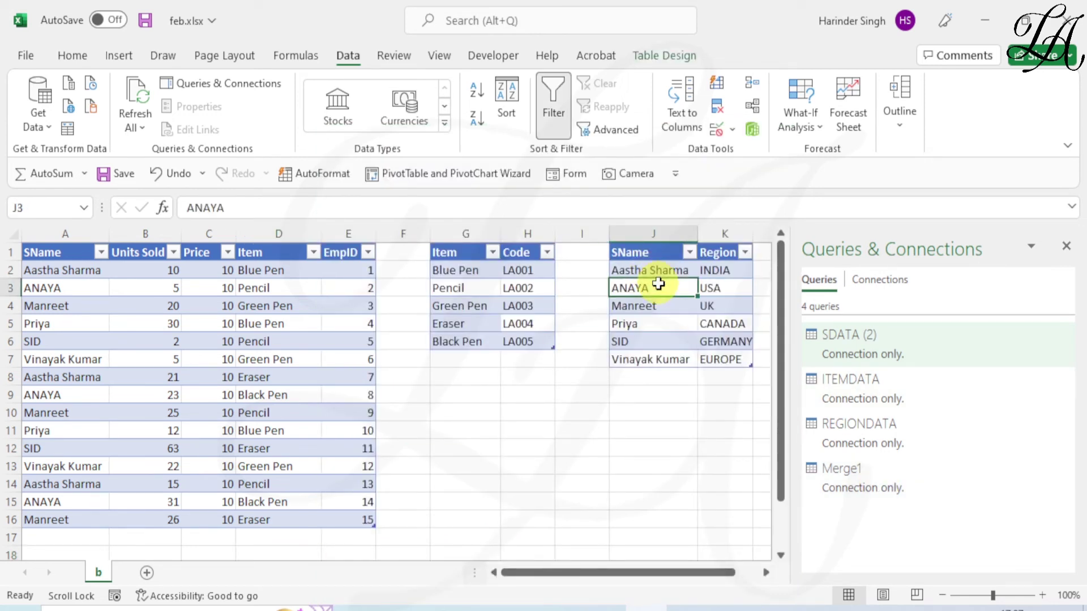
click(45, 129)
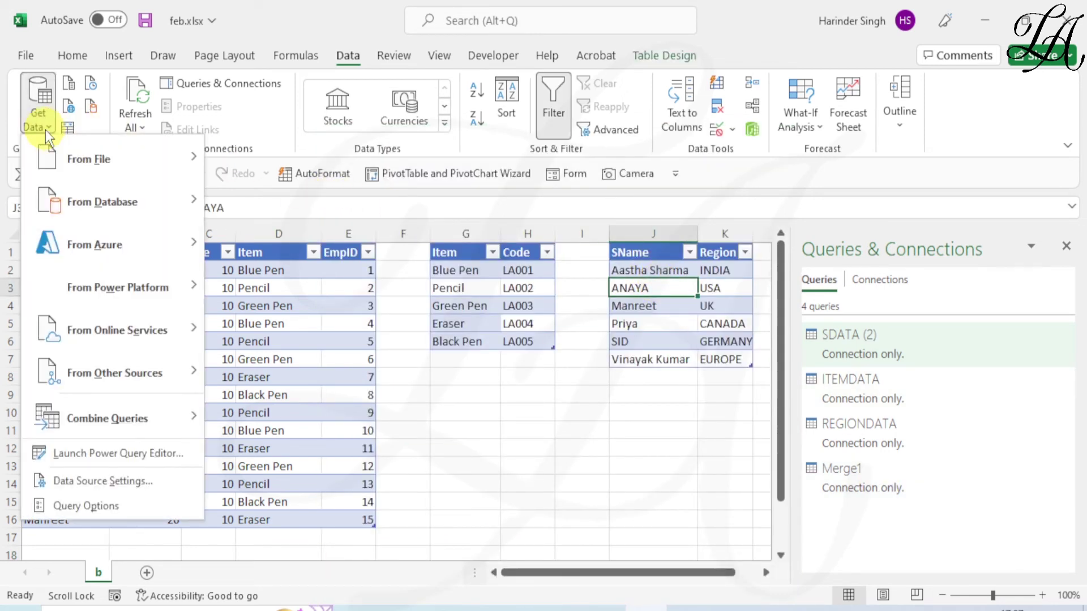
mouse_move(107, 418)
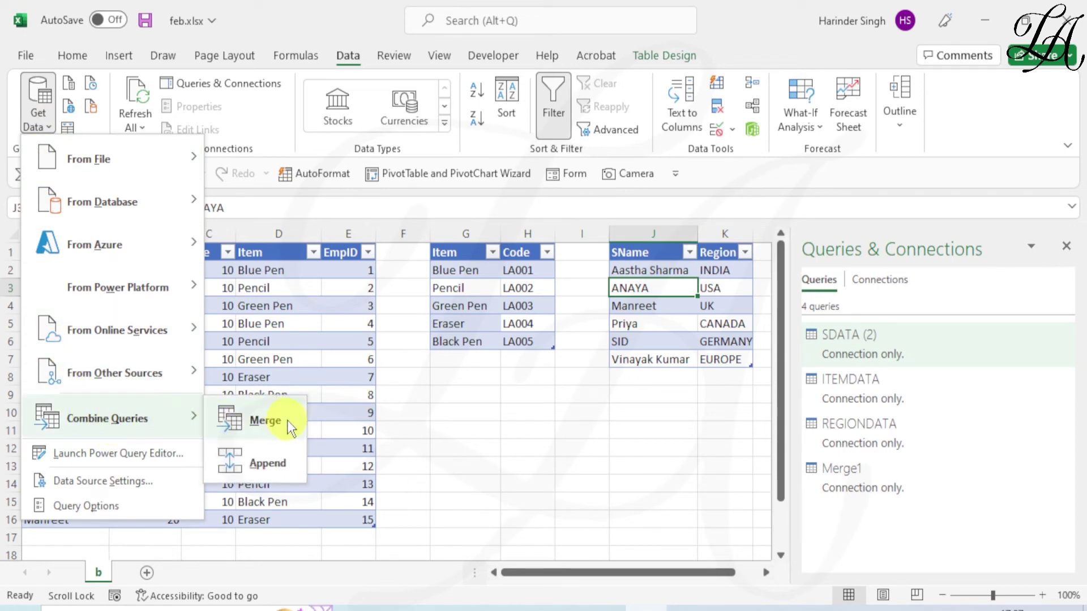
click(275, 419)
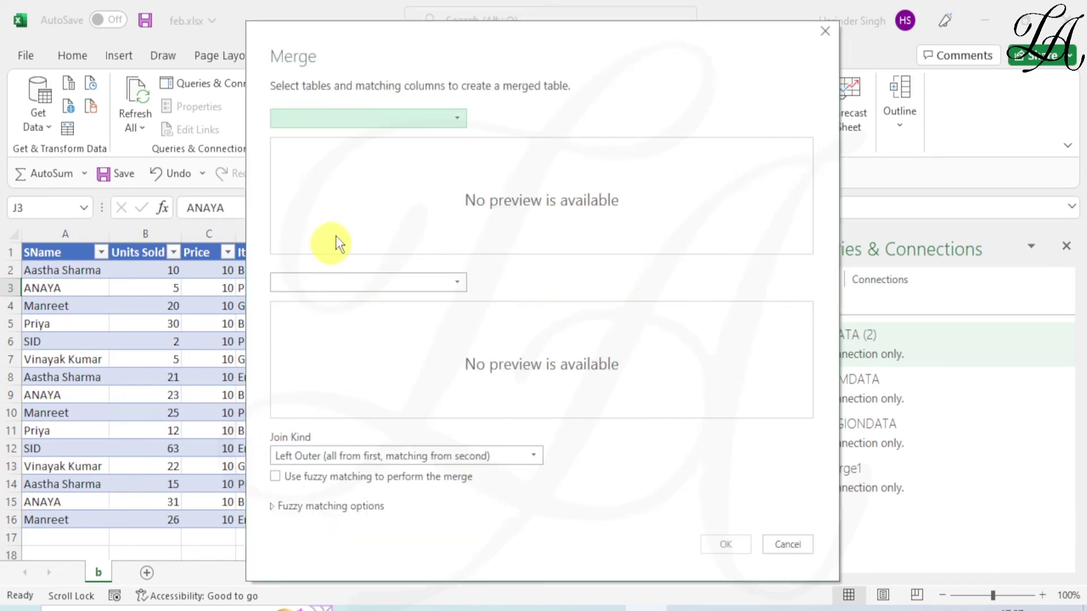
click(366, 115)
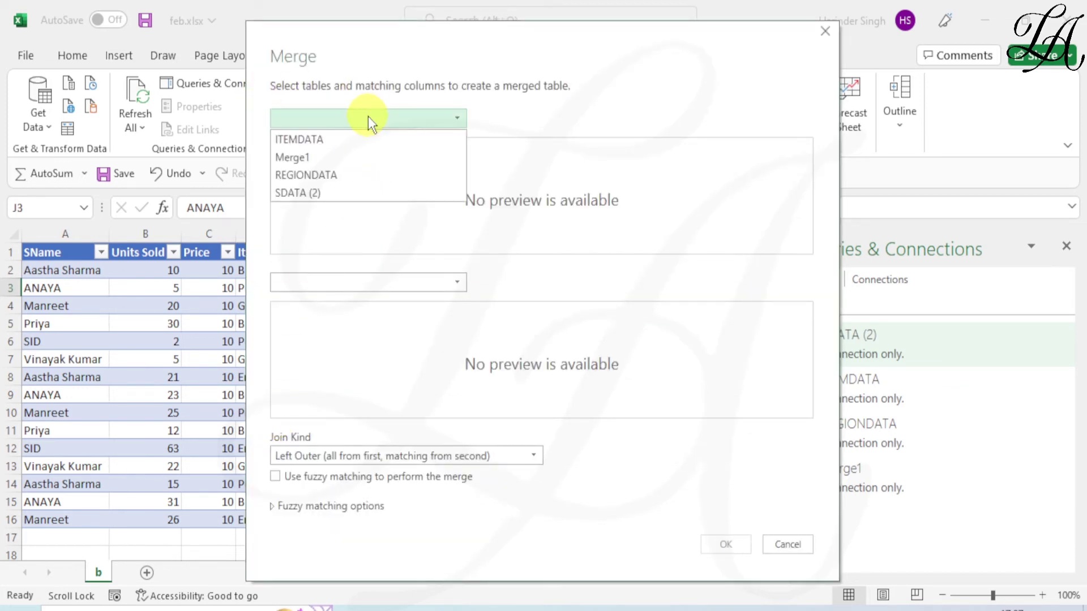
click(325, 158)
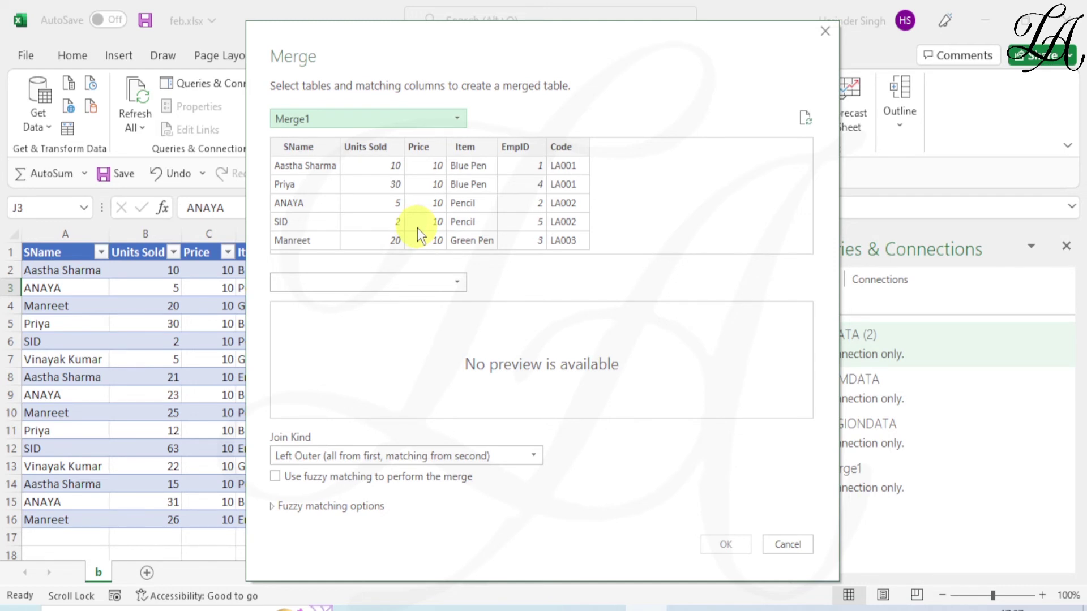
click(399, 280)
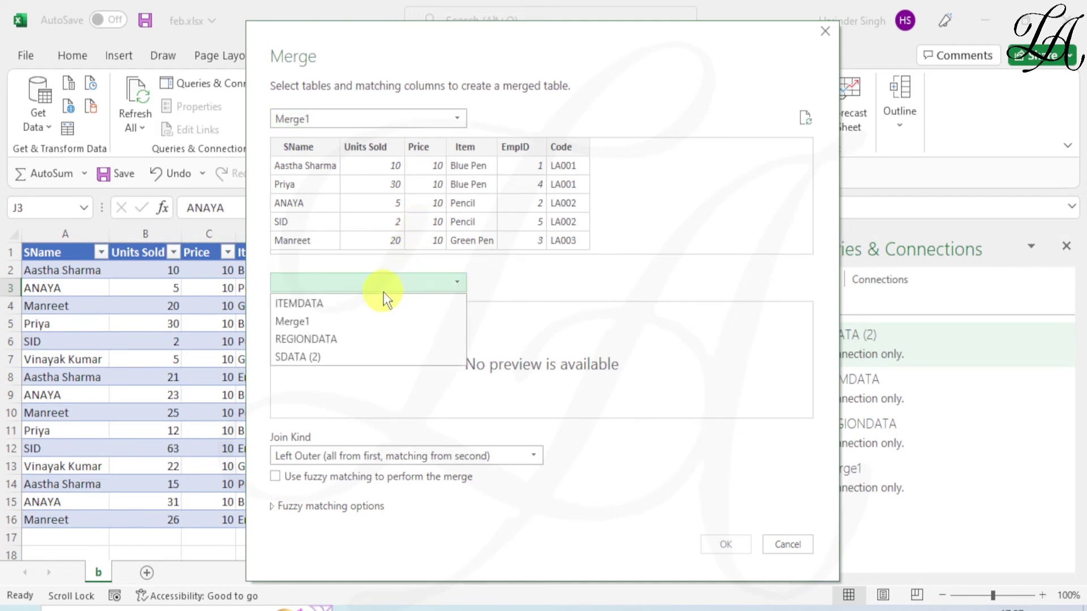
click(355, 341)
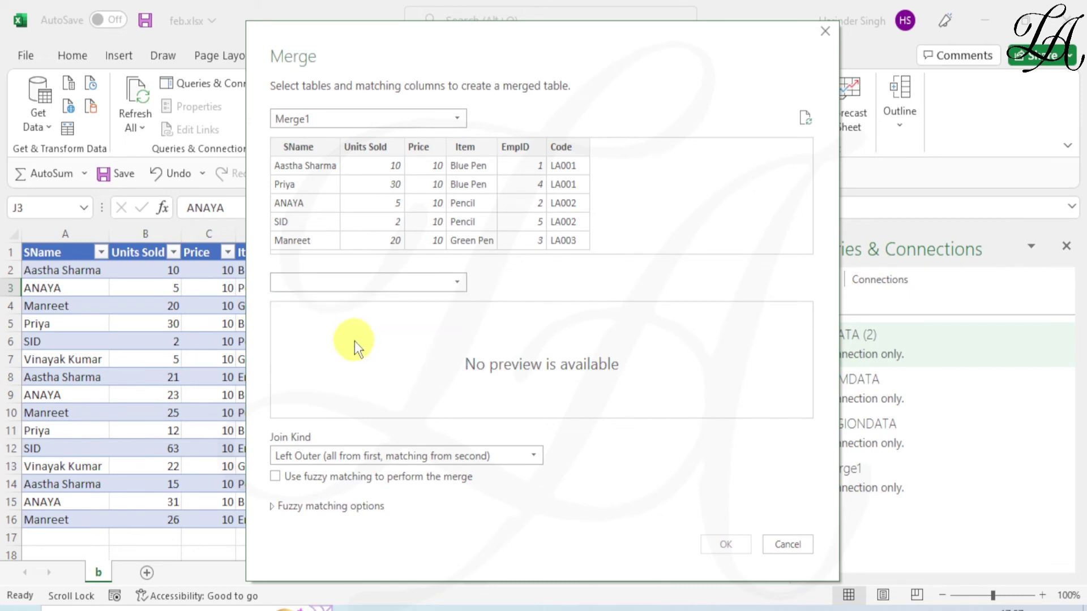
mouse_move(509, 50)
mouse_down()
mouse_move(352, 219)
mouse_move(520, 66)
mouse_up()
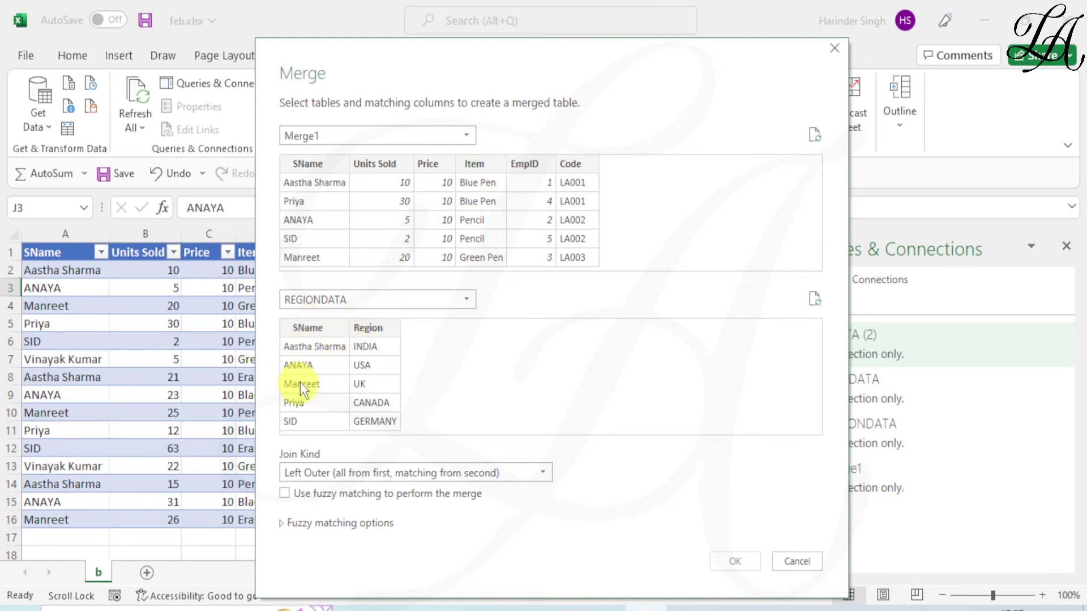
Merge Merge1 with REGIONDATA on matching SName columns, all 15 of 15 rows matched
click(326, 164)
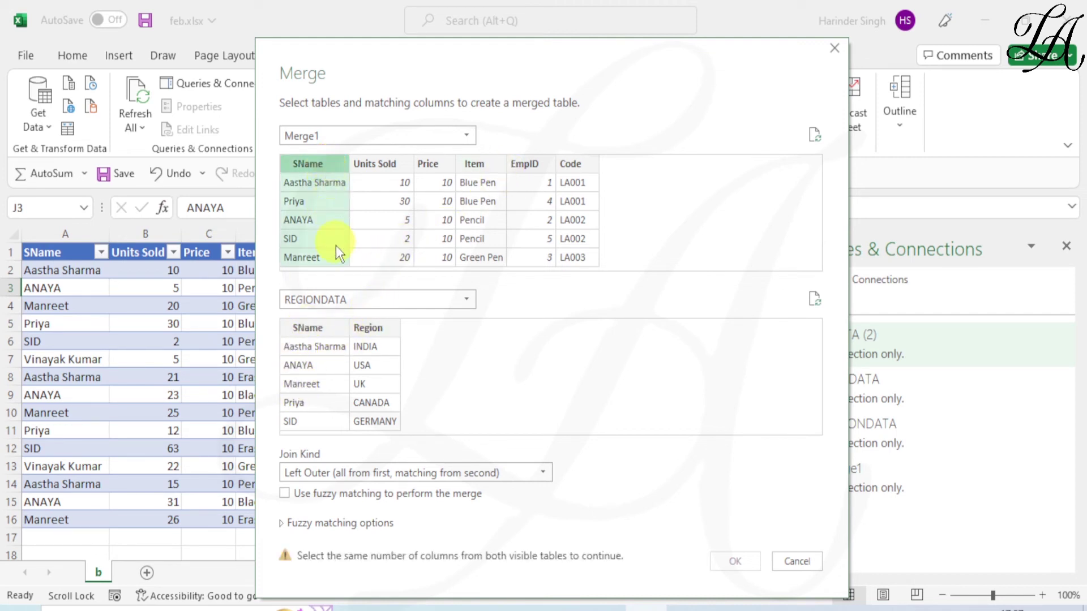
click(321, 330)
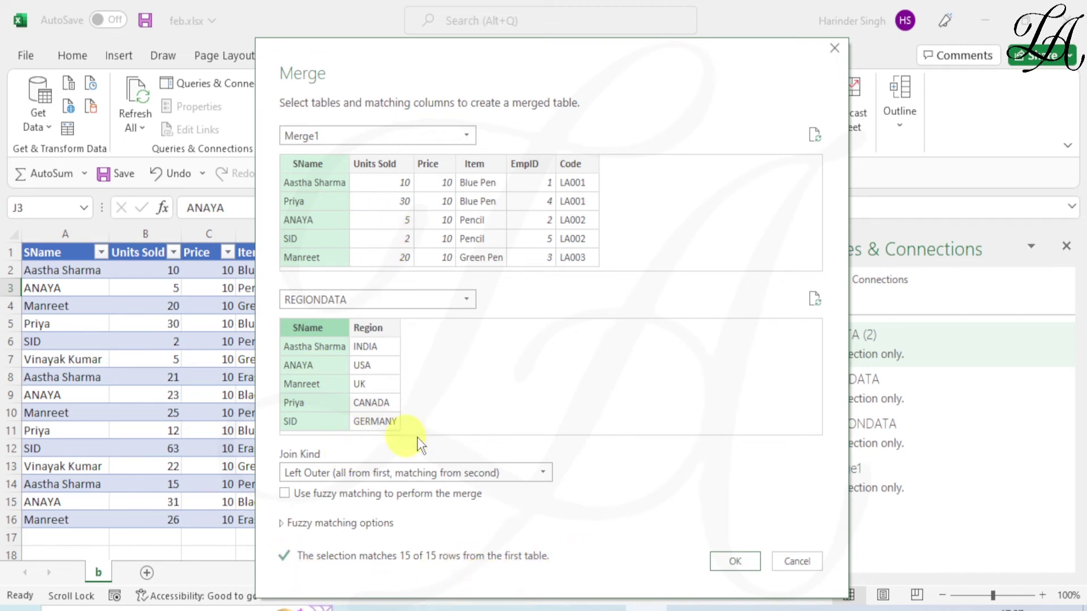
click(735, 562)
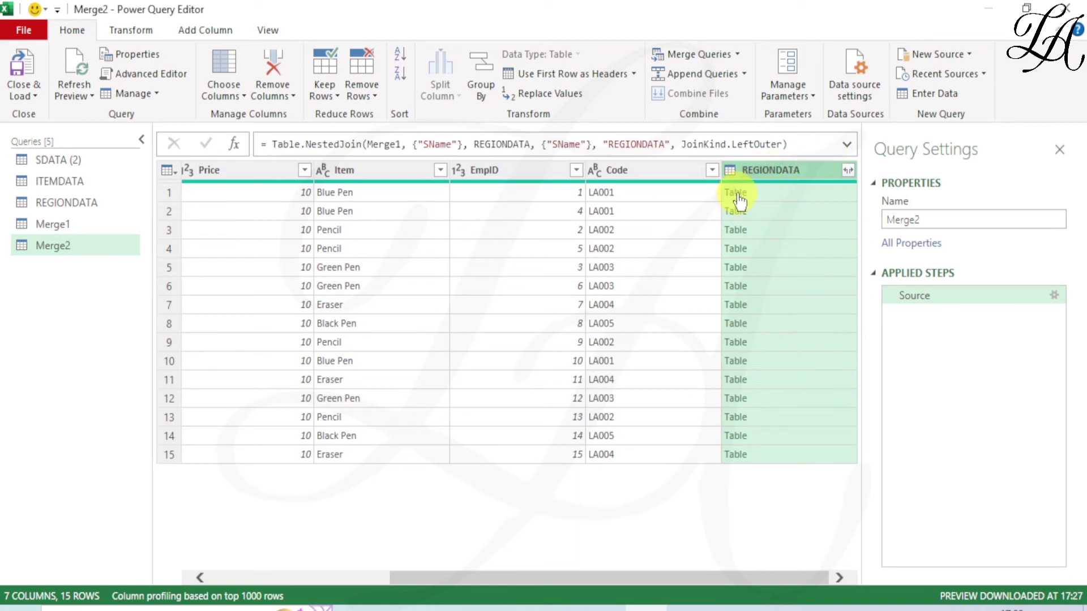
Expand REGIONDATA to only Region, without SName or prefix, showing countries like INDIA, CANADA
click(850, 172)
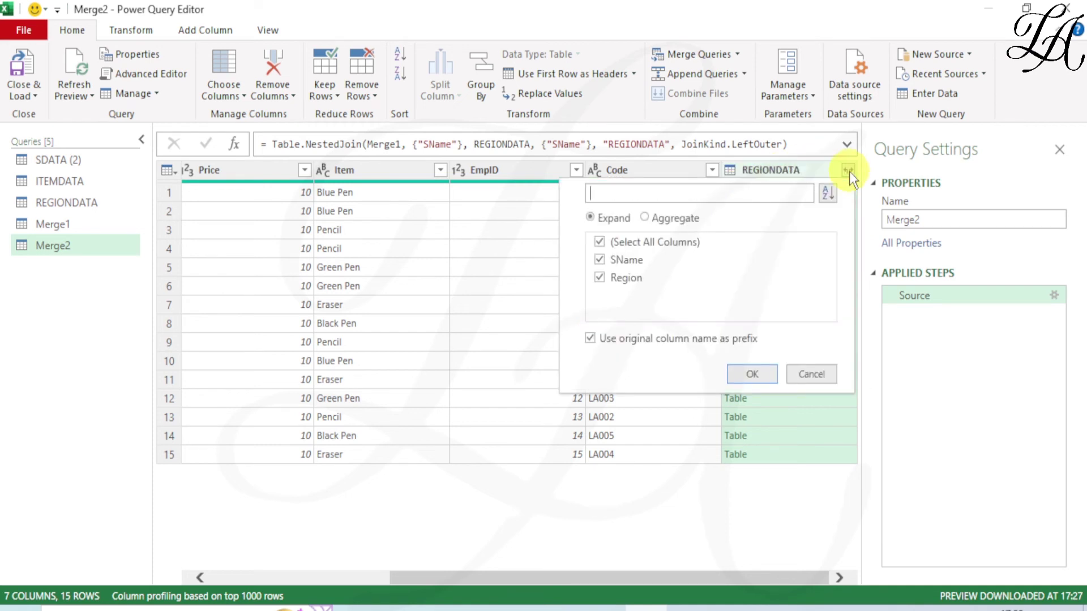
click(599, 260)
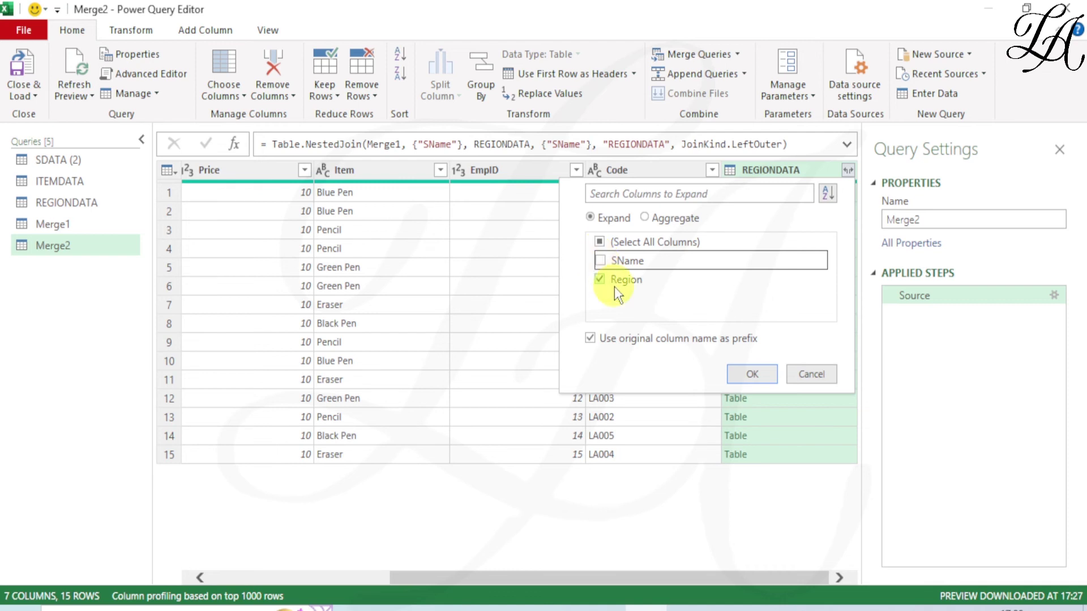
click(592, 340)
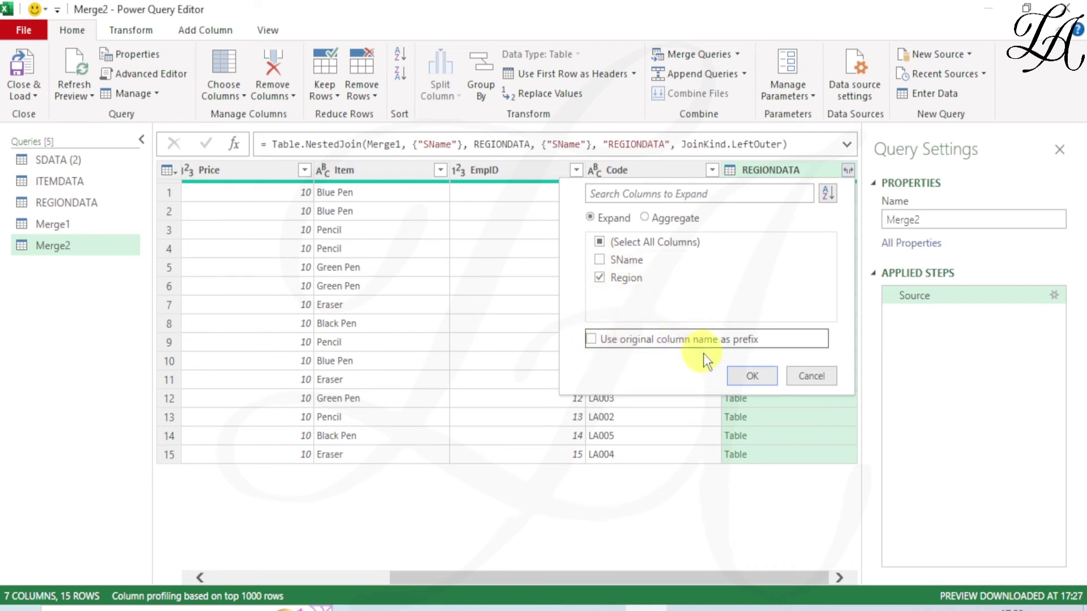
click(763, 379)
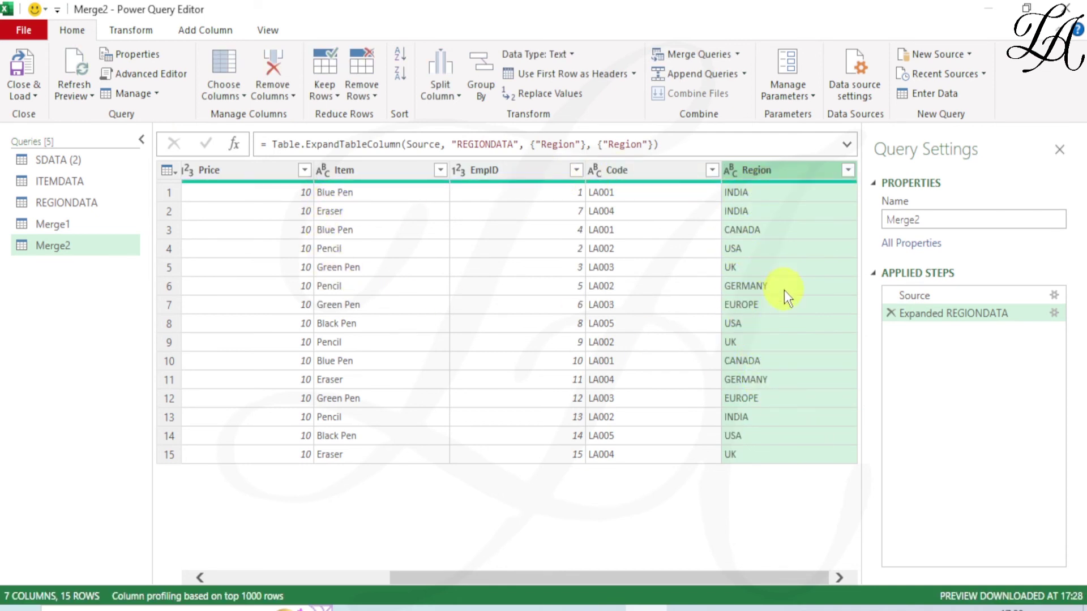
drag(562, 576, 339, 576)
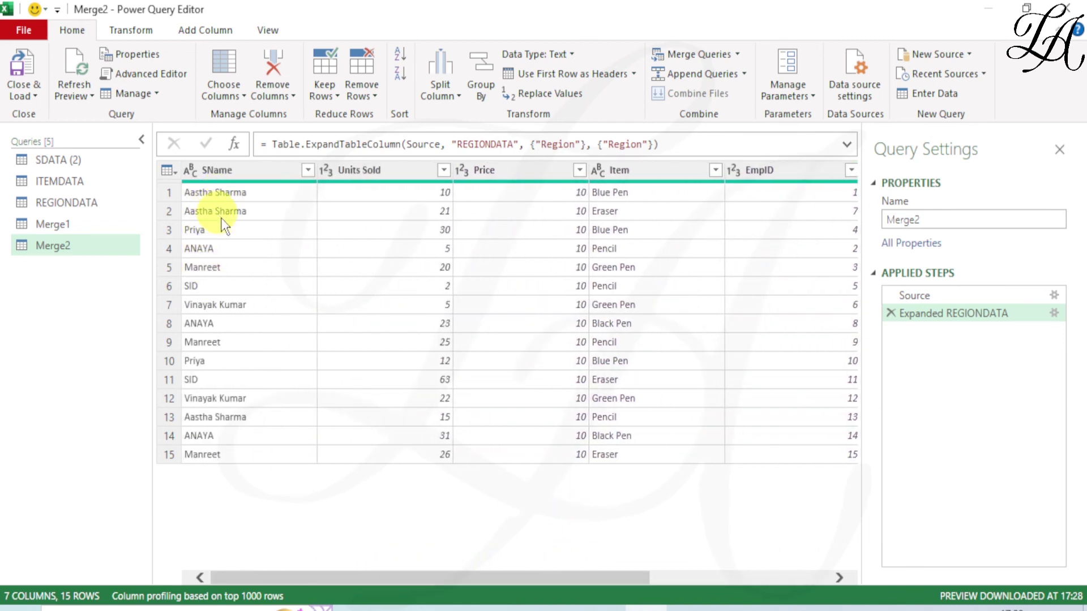
drag(366, 576, 566, 576)
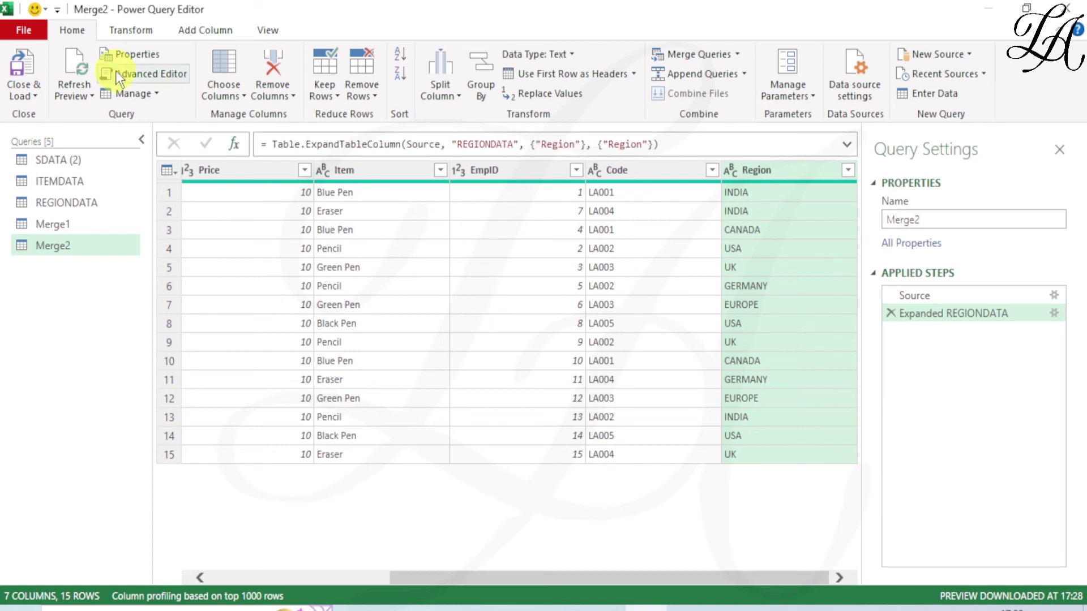
Close & Load Merge2 as a 15-row table with Code and Region on a new sheet
click(19, 74)
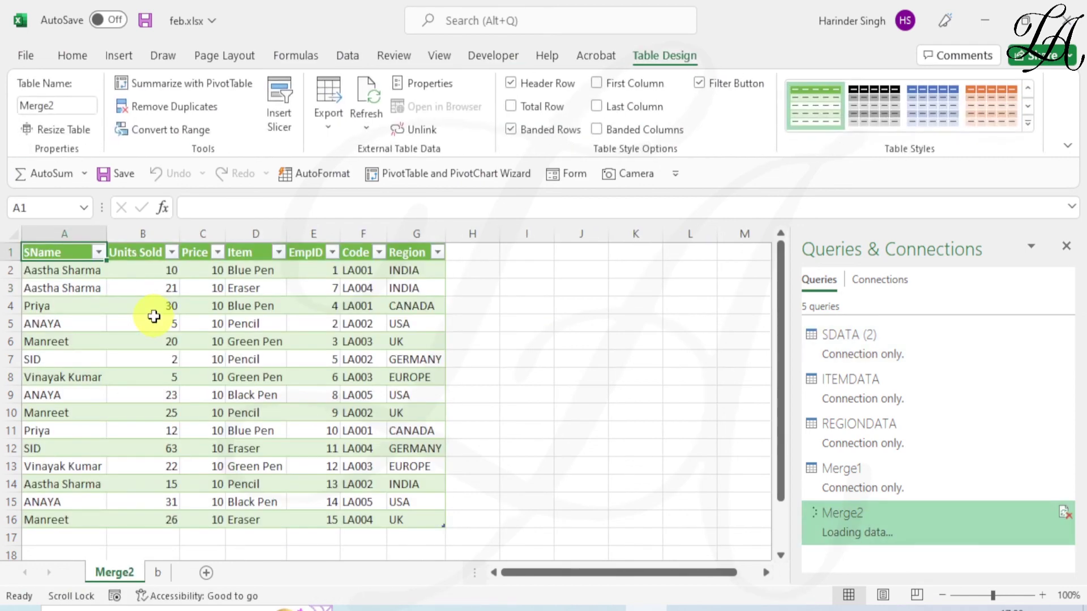
scroll(243, 389, down, 1)
scroll(245, 393, down, 1)
scroll(322, 348, up, 2)
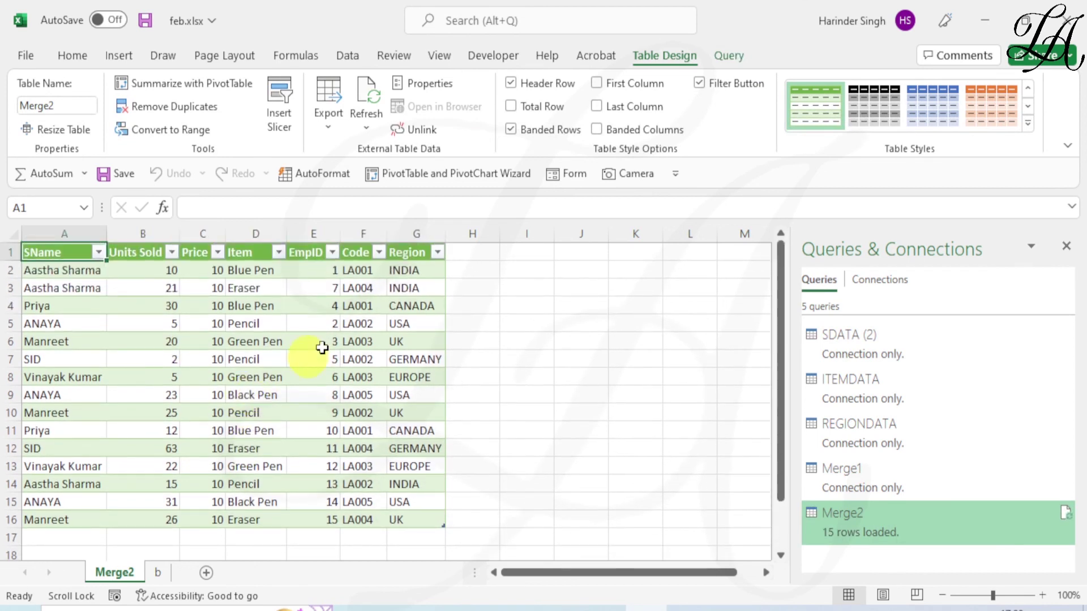